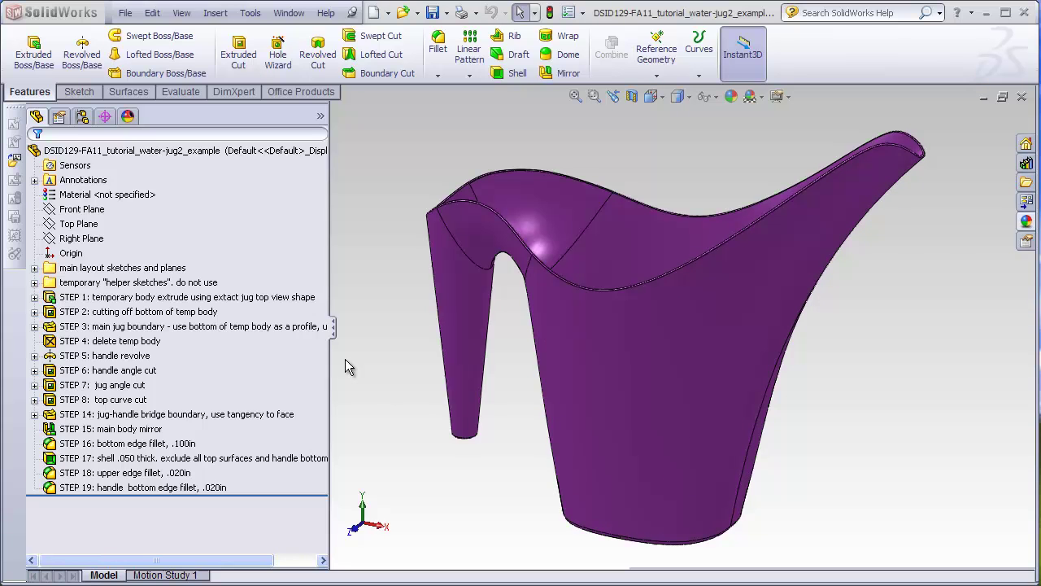
# Select STEP 1 in the jug2 tree, then switch to the water-jug1 example part.
pyautogui.click(256, 299)
pyautogui.hotkey('ctrl', 'Tab')
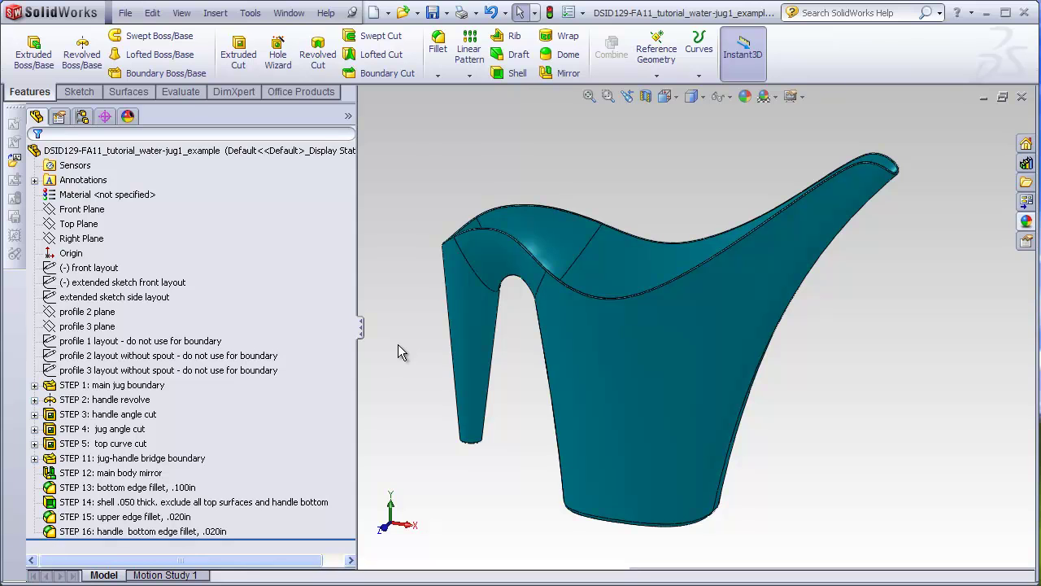
# Roll jug1 back to the jug boundary, then forward through the handle revolve and top curve cut.
pyautogui.moveTo(335, 539); pyautogui.dragTo(315, 394)
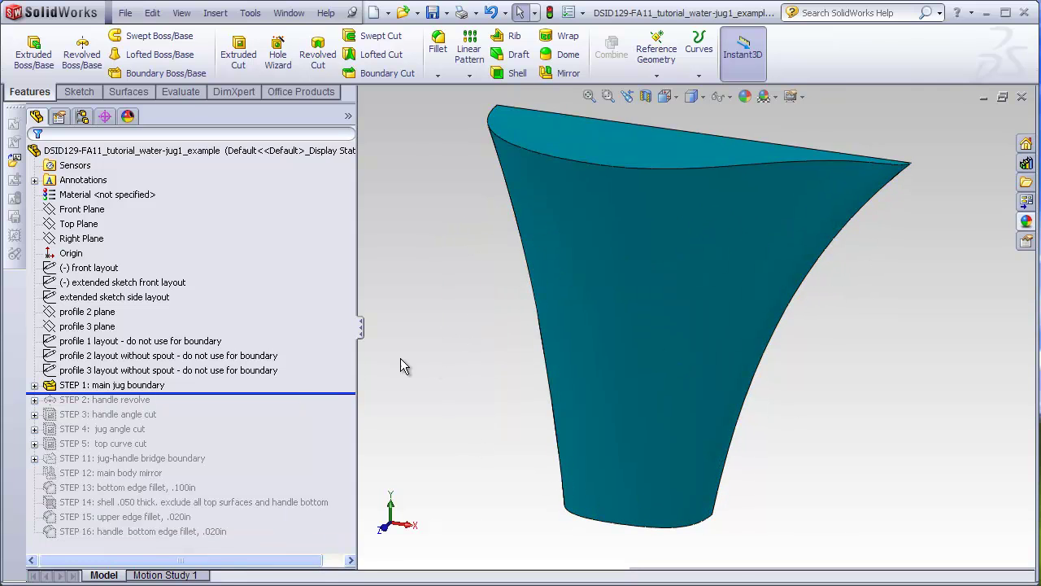
pyautogui.moveTo(337, 393); pyautogui.dragTo(290, 445)
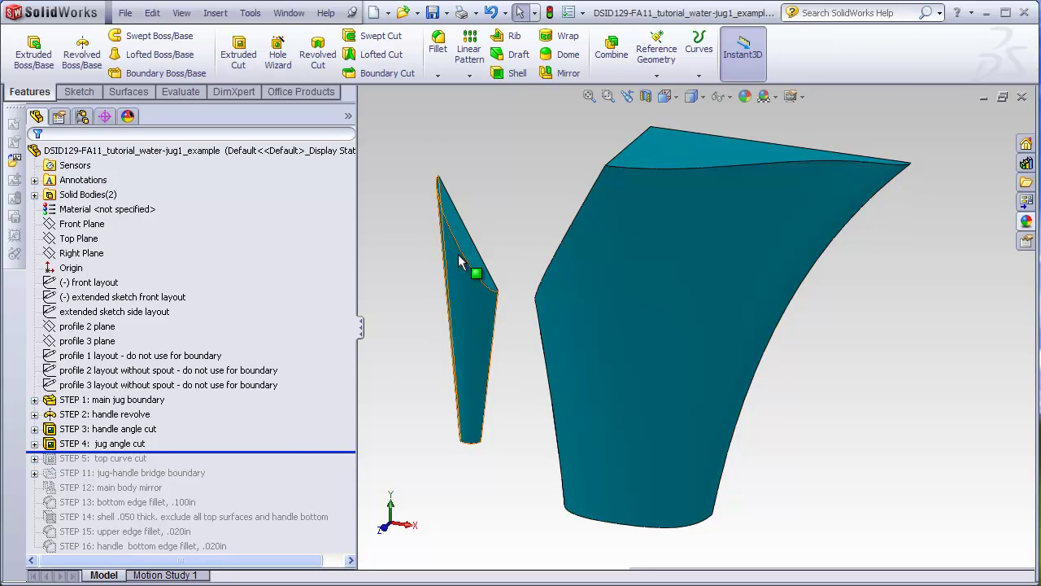
pyautogui.moveTo(292, 452); pyautogui.dragTo(295, 465)
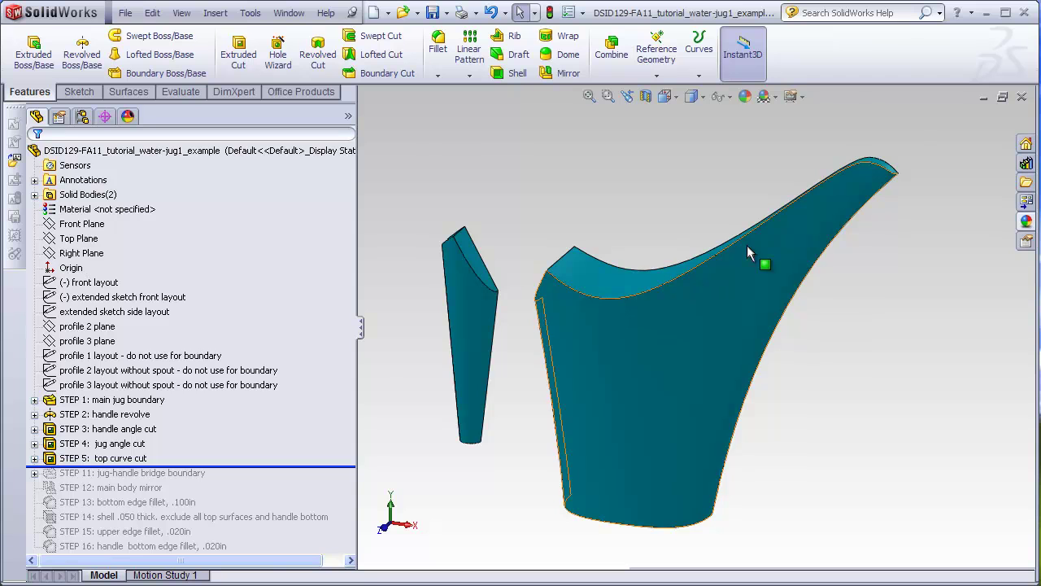
pyautogui.moveTo(885, 200); pyautogui.dragTo(885, 258, button='middle')
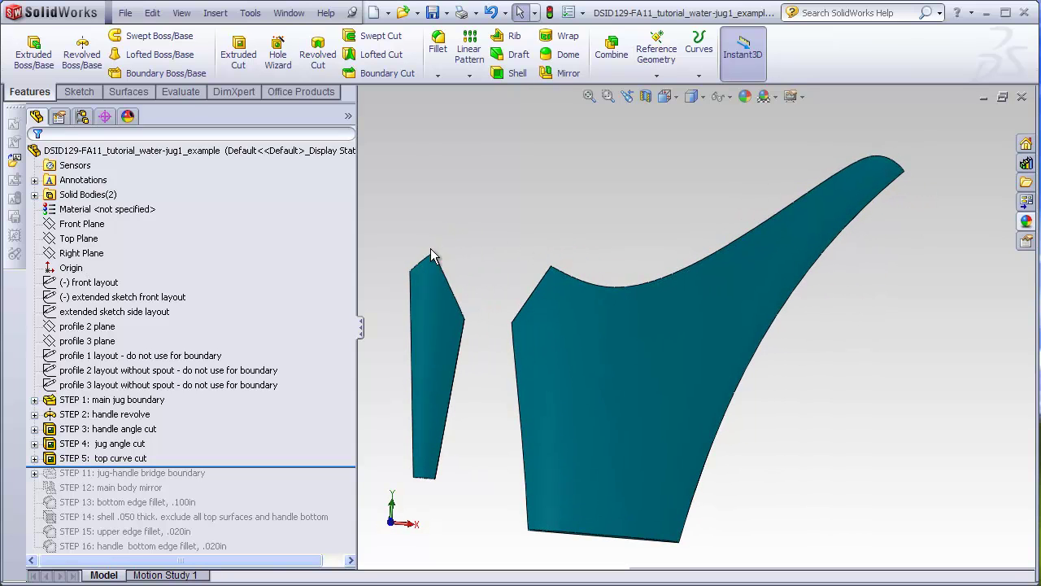
# Roll forward to add the jug-handle bridge boundary, inspect it, then roll back to STEP 1.
pyautogui.moveTo(325, 466); pyautogui.dragTo(324, 479)
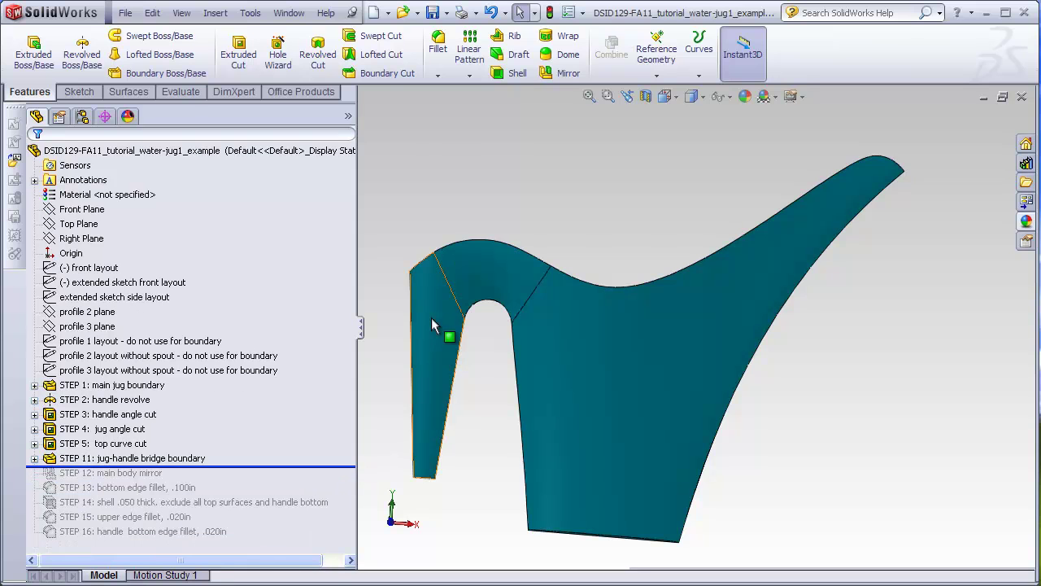
pyautogui.moveTo(580, 224); pyautogui.dragTo(549, 306, button='middle')
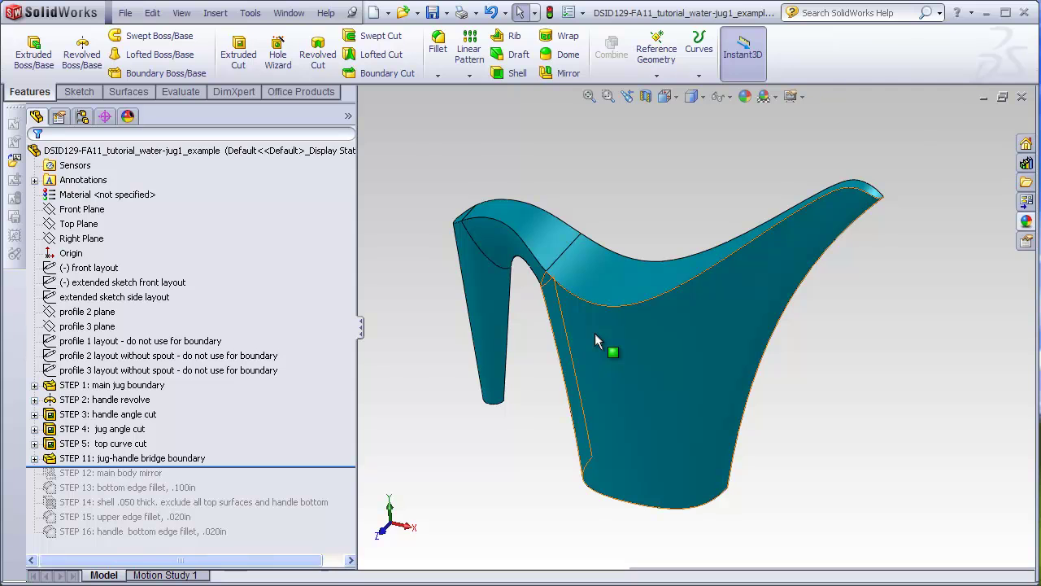
pyautogui.moveTo(596, 342); pyautogui.dragTo(662, 256, button='middle')
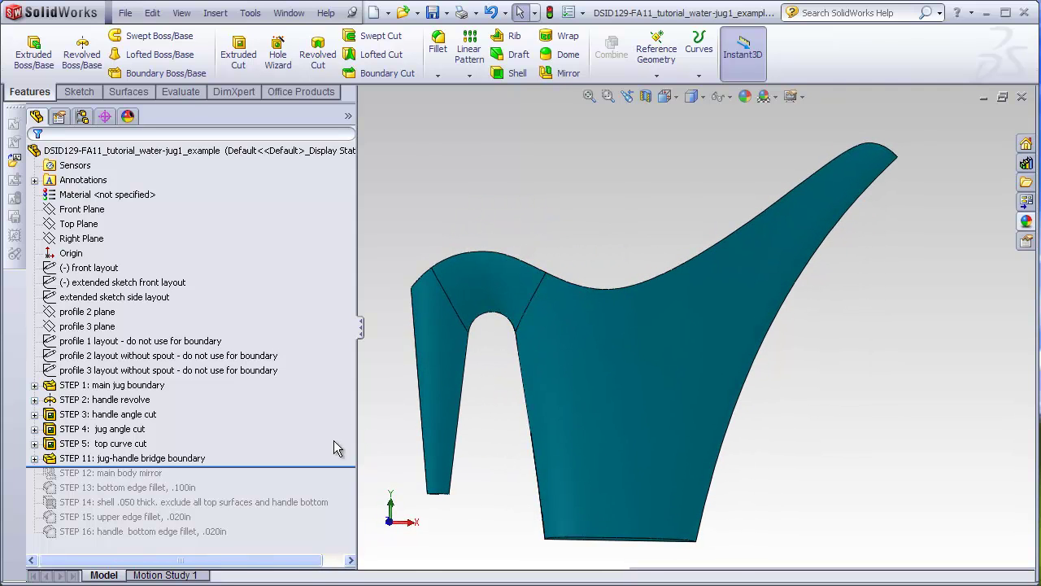
pyautogui.moveTo(337, 466); pyautogui.dragTo(335, 394)
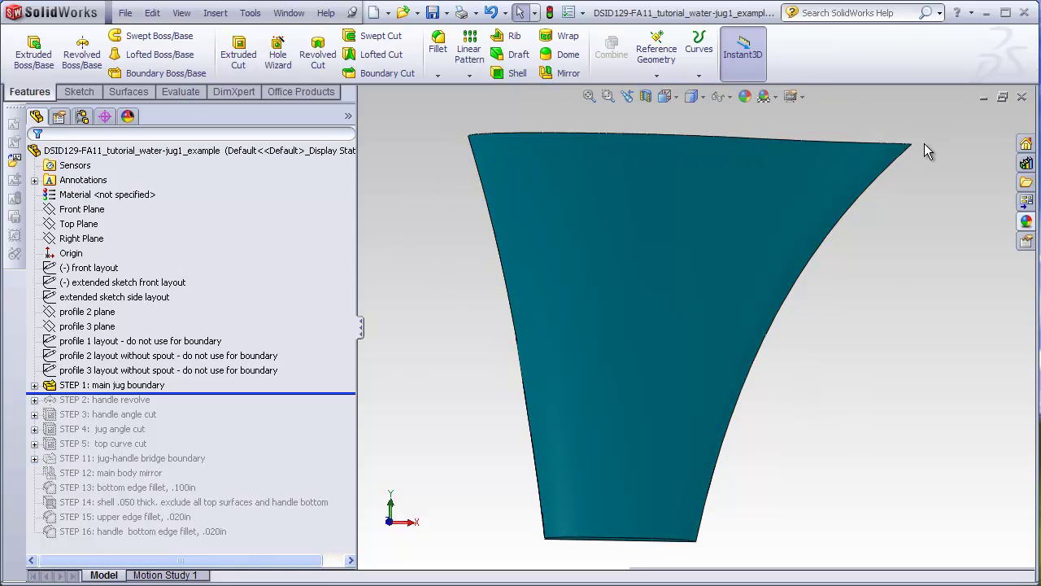
# Show the '(-) front layout' sketch dimensions and view the jug boundary from the Top view.
pyautogui.click(114, 272)
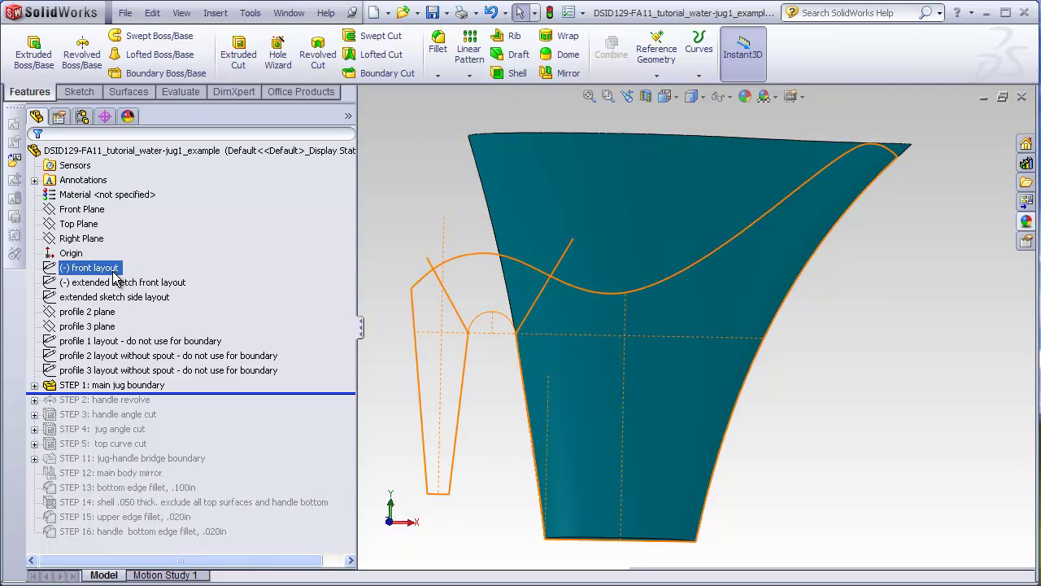
pyautogui.doubleClick(115, 272)
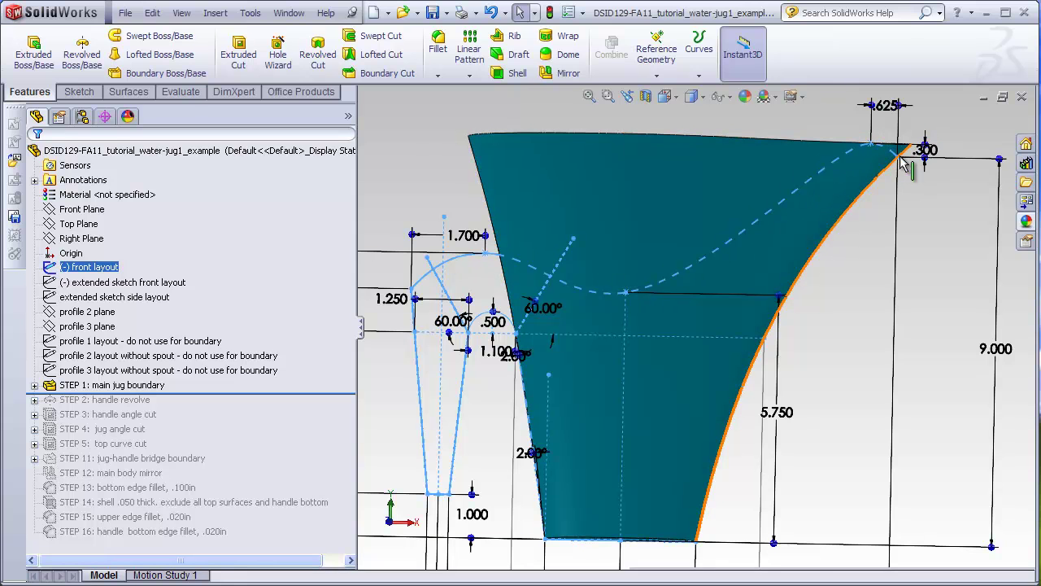
pyautogui.hotkey('ctrl', '5')
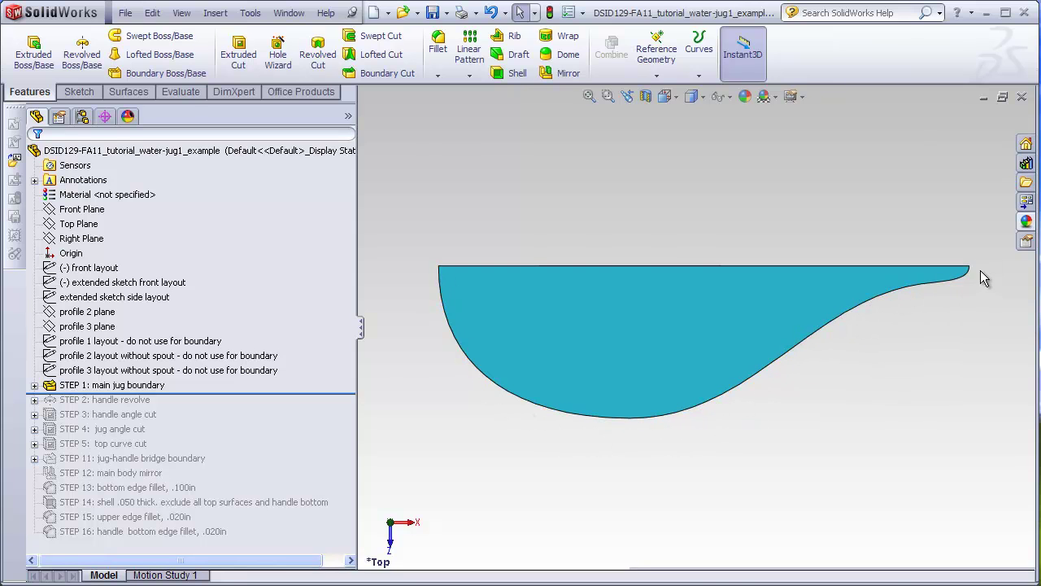
# Roll jug1 forward through STEP 5 top curve cut and inspect it from isometric and elevated views.
pyautogui.click(337, 395)
pyautogui.moveTo(336, 395); pyautogui.dragTo(329, 464)
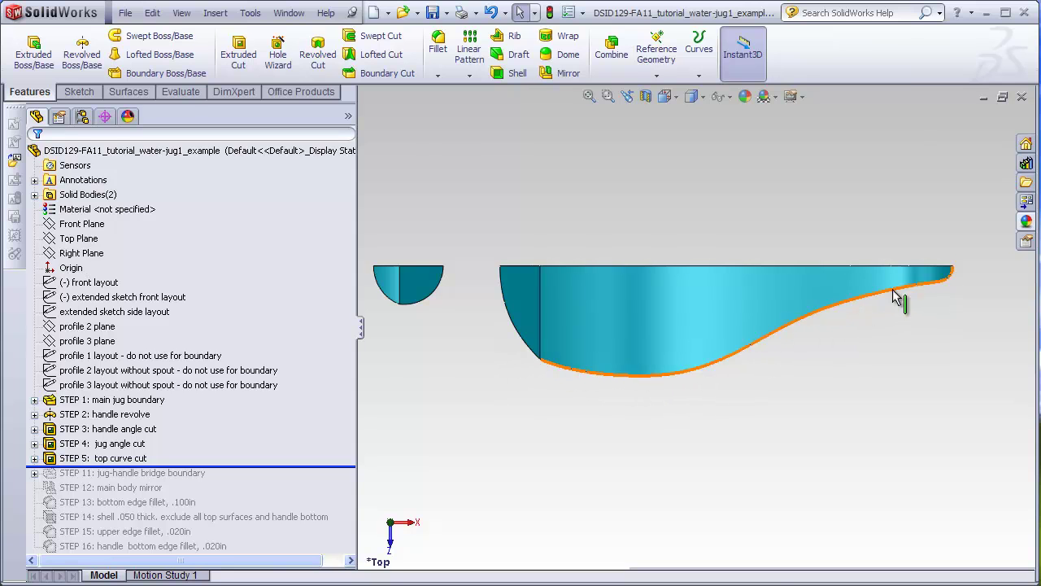
pyautogui.hotkey('ctrl', '7')
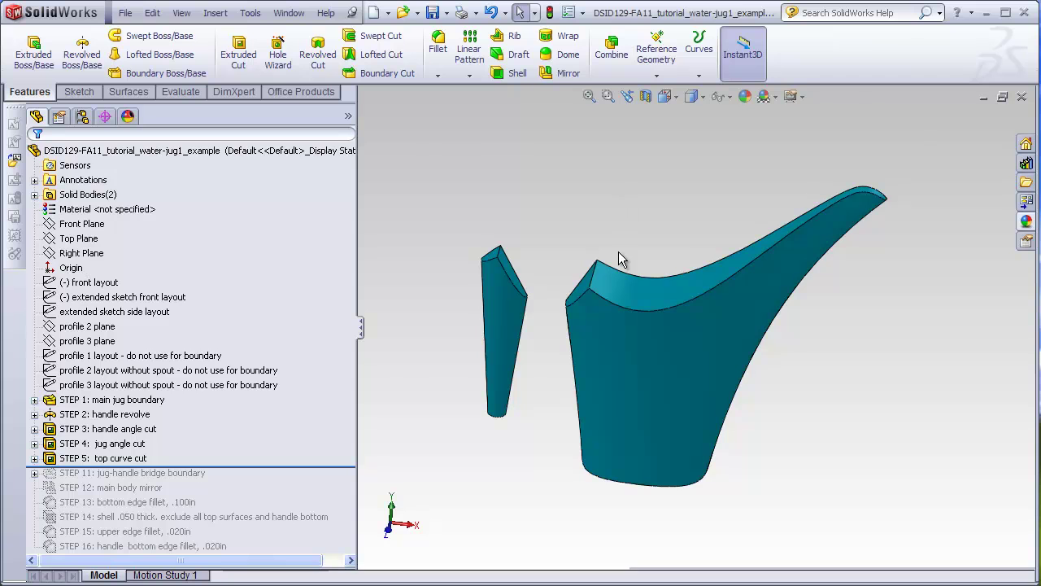
pyautogui.moveTo(621, 303); pyautogui.dragTo(665, 388, button='middle')
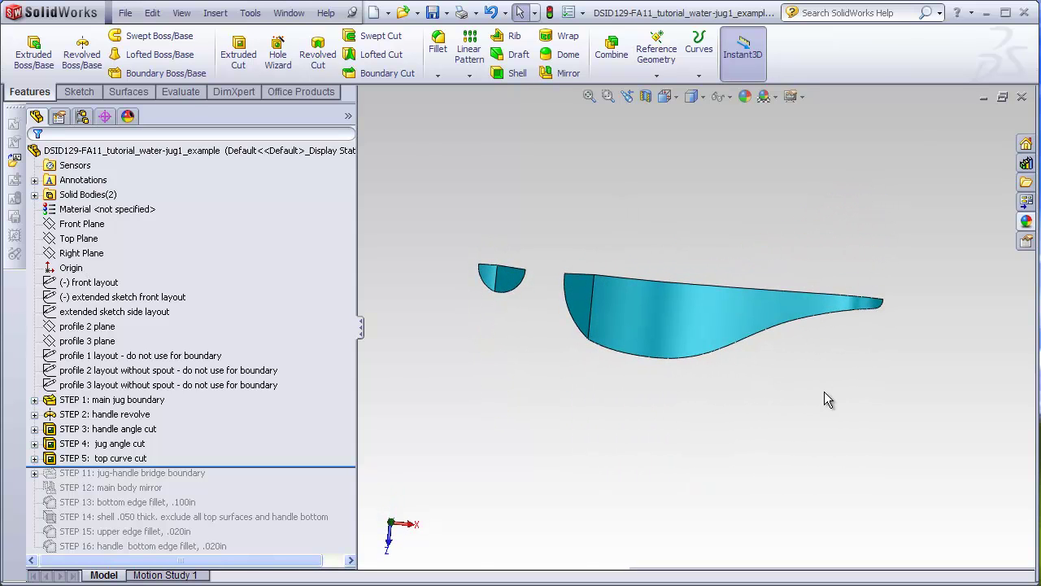
pyautogui.scroll(-2, 707, 304)
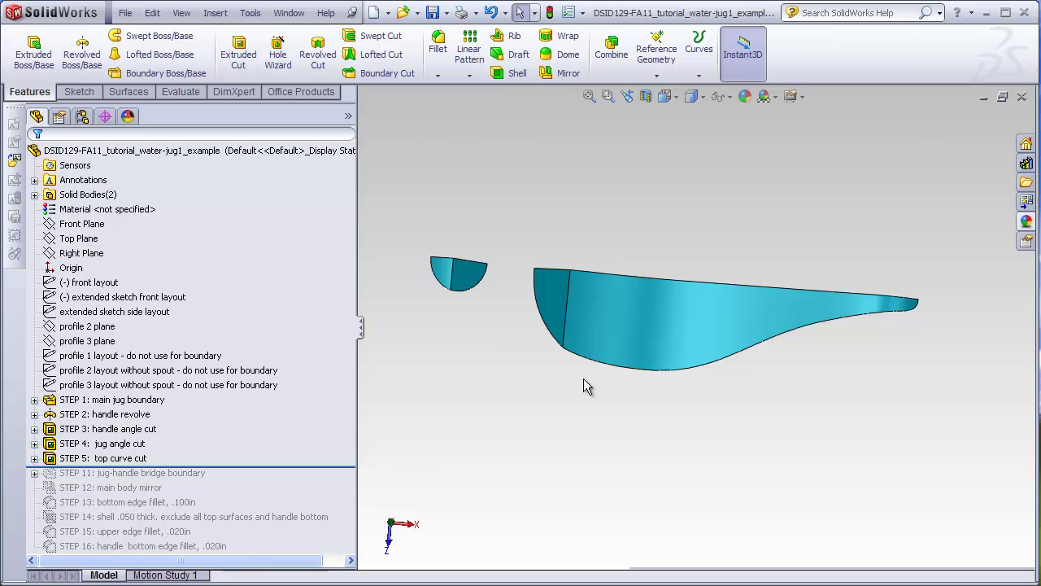
pyautogui.moveTo(583, 378); pyautogui.dragTo(675, 262, button='middle')
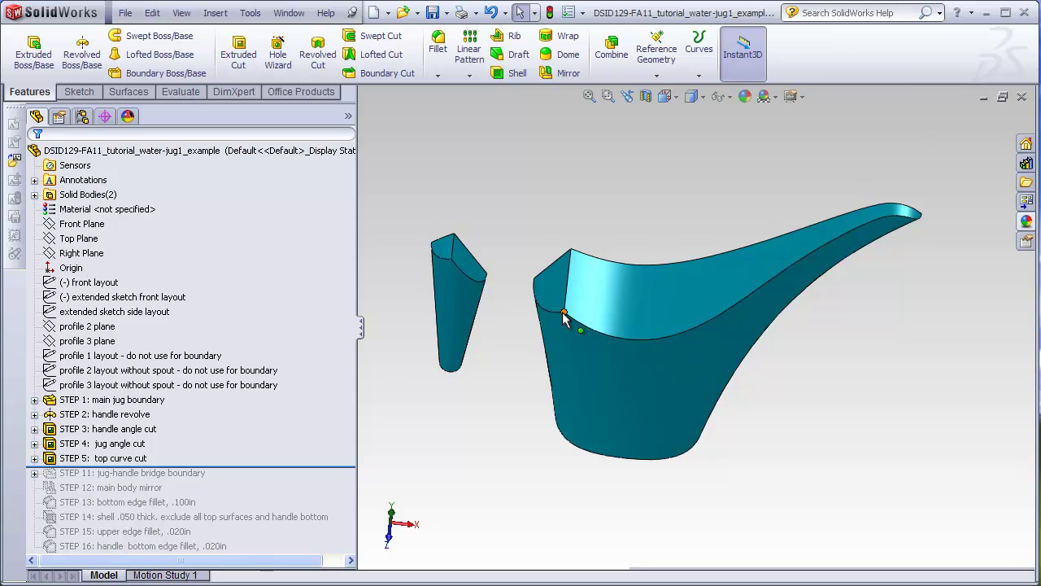
# Return to a top-down view, then switch through the jug2 example to the jug2 starter part.
pyautogui.moveTo(591, 228); pyautogui.dragTo(582, 305, button='middle')
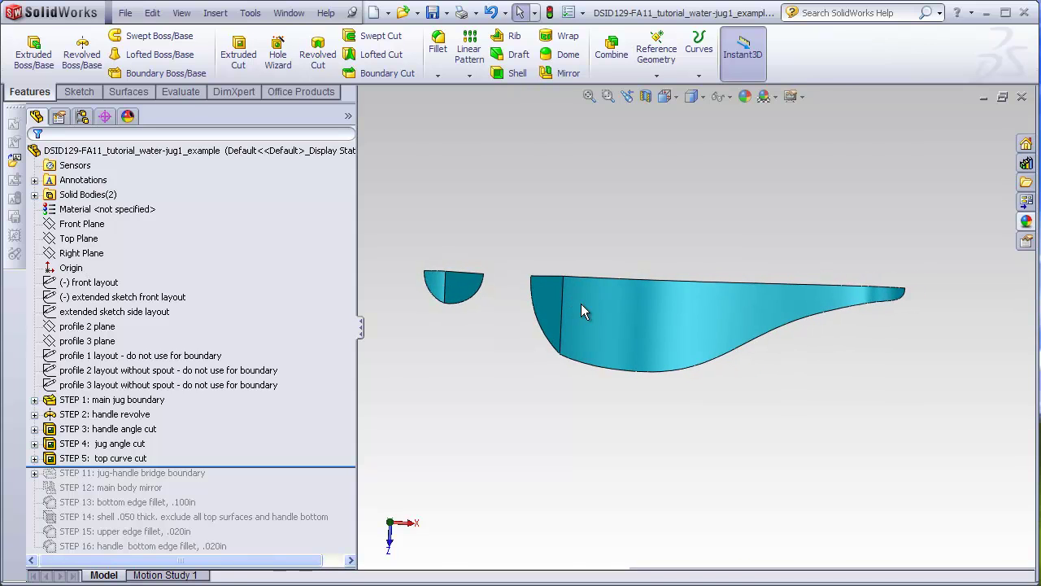
pyautogui.hotkey('ctrl', 'Tab')
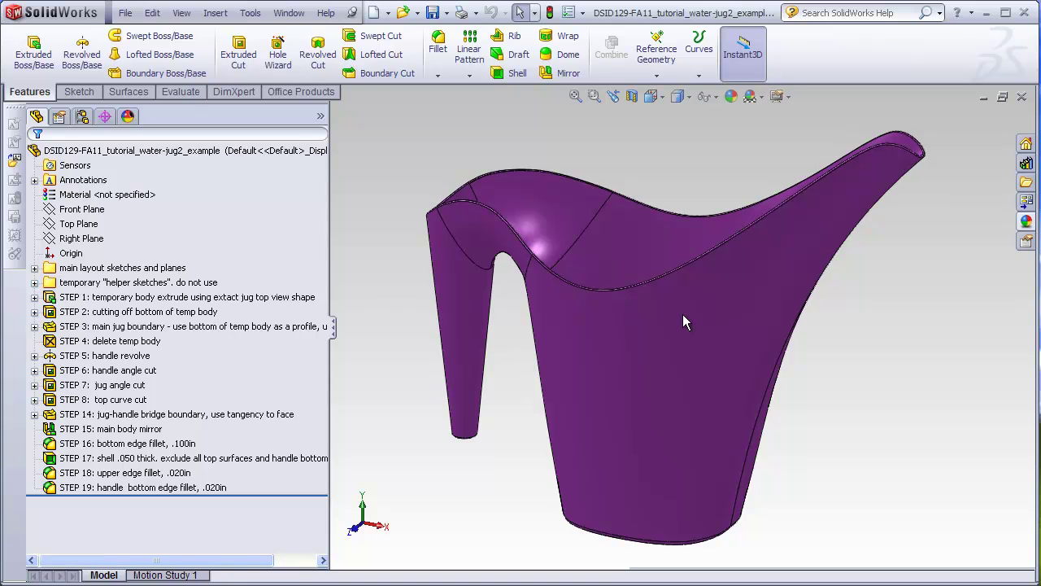
pyautogui.hotkey('ctrl', 'Tab')
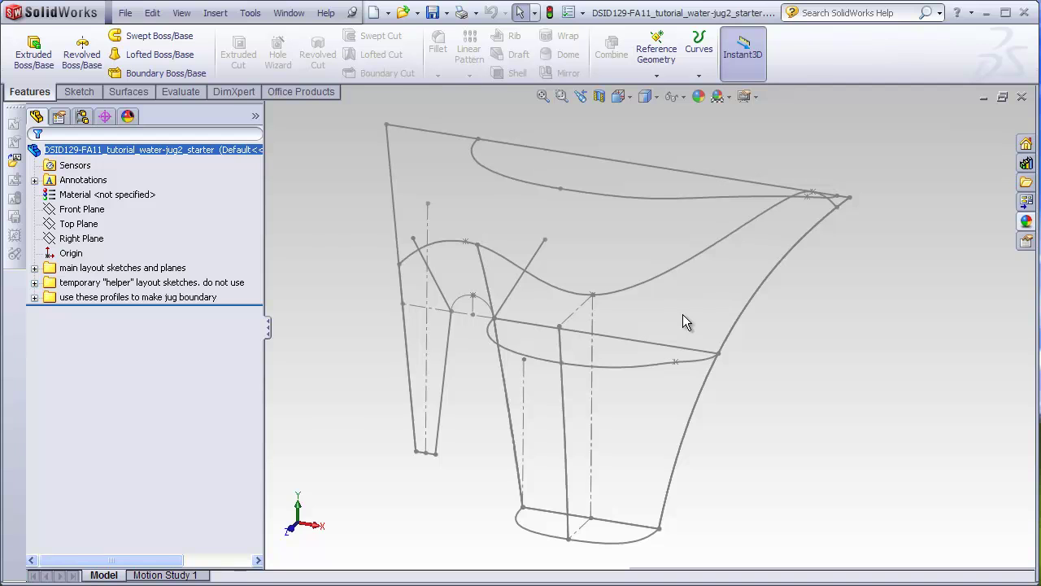
# Orbit the jug2 starter's wireframe layout through front, edge-on top and oblique 3D views.
pyautogui.moveTo(521, 334)
pyautogui.mouseDown(button='middle')
pyautogui.moveTo(546, 258)
pyautogui.moveTo(516, 298)
pyautogui.moveTo(519, 327)
pyautogui.mouseUp(button='middle')
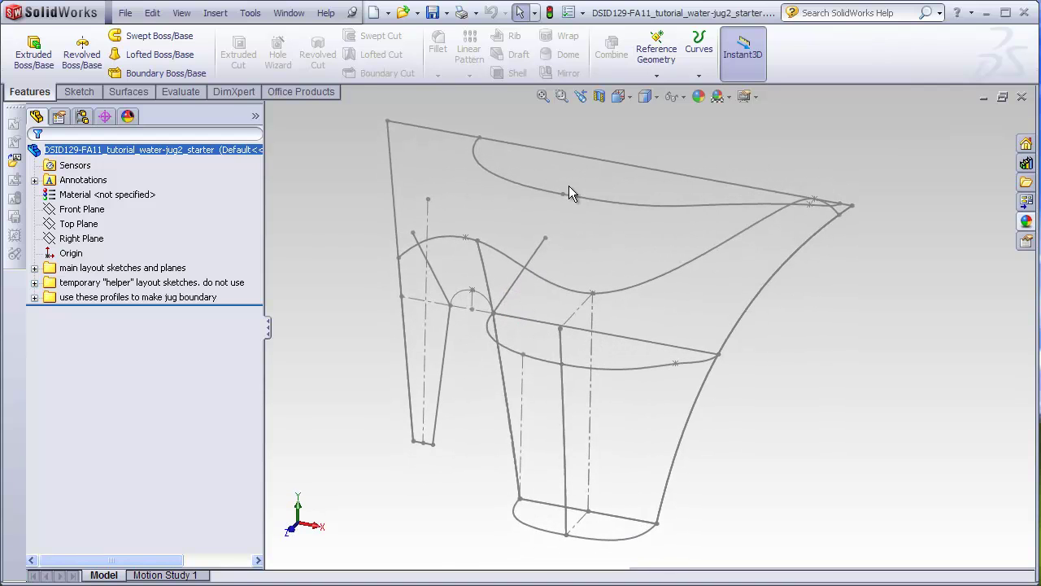
pyautogui.moveTo(570, 225); pyautogui.dragTo(567, 237, button='middle')
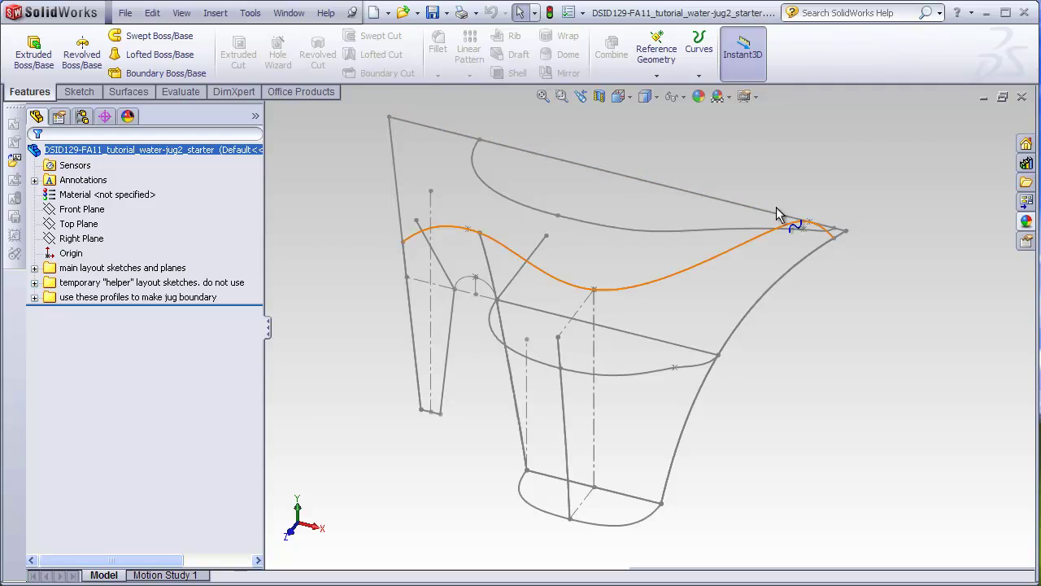
pyautogui.moveTo(616, 146); pyautogui.dragTo(622, 300, button='middle')
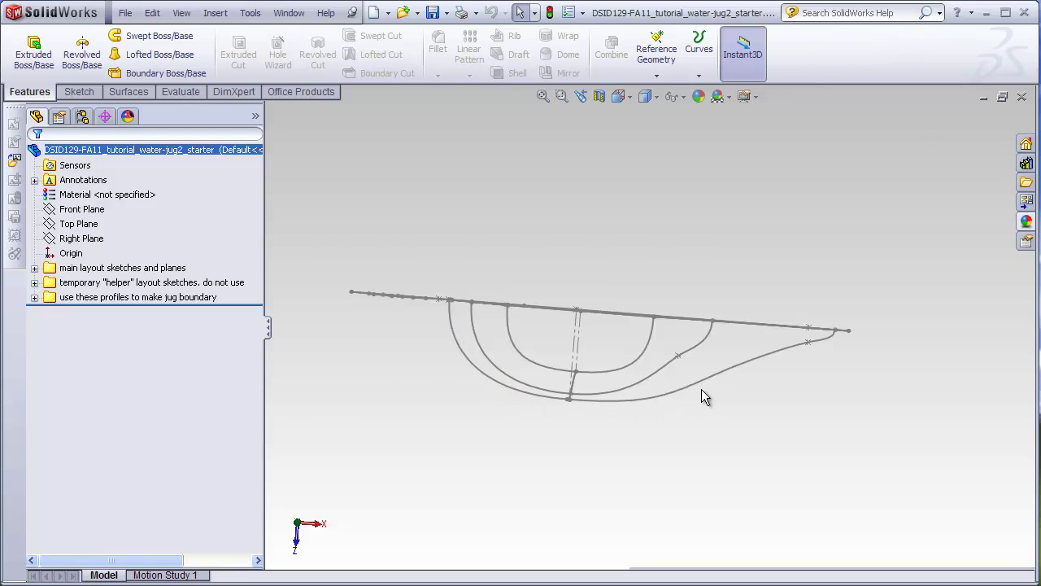
pyautogui.moveTo(627, 421); pyautogui.dragTo(773, 187, button='middle')
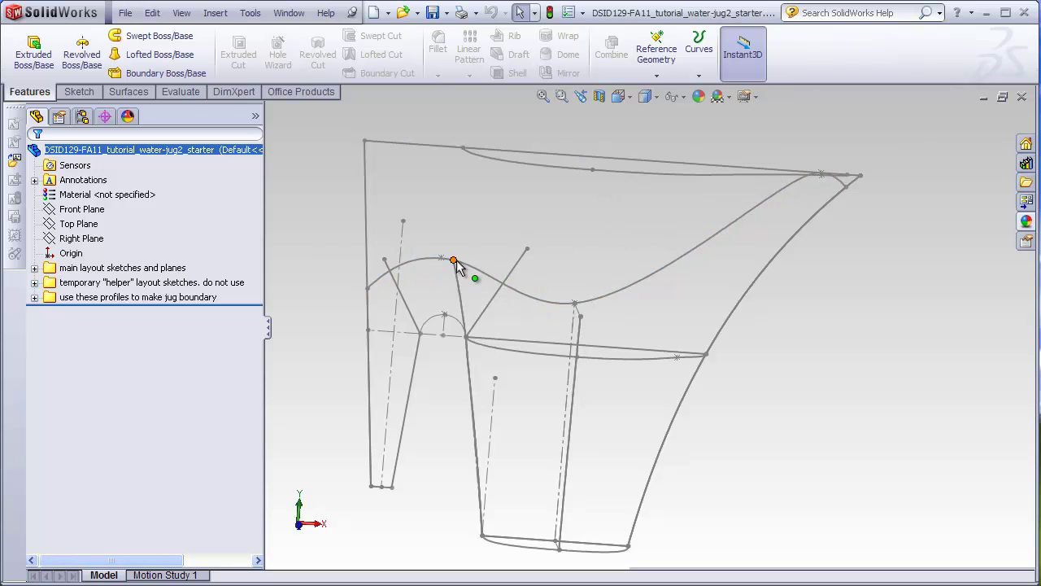
pyautogui.moveTo(539, 236)
pyautogui.mouseDown(button='middle')
pyautogui.moveTo(532, 216)
pyautogui.moveTo(528, 224)
pyautogui.mouseUp(button='middle')
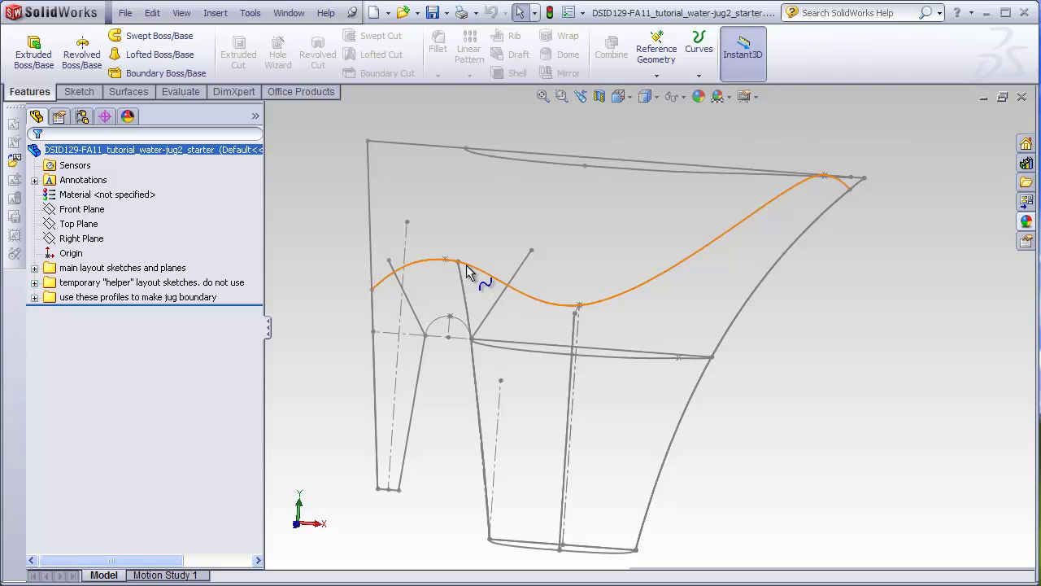
pyautogui.moveTo(476, 260); pyautogui.dragTo(499, 192, button='middle')
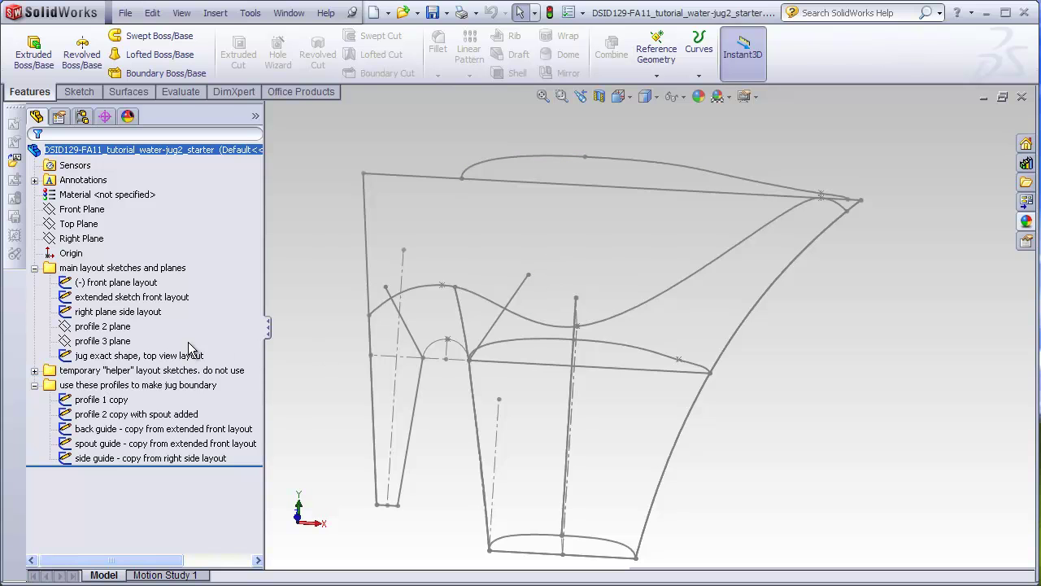
# Start a sketch on profile 3 plane and convert the top view layout spline into it.
pyautogui.click(118, 342)
pyautogui.click(119, 347)
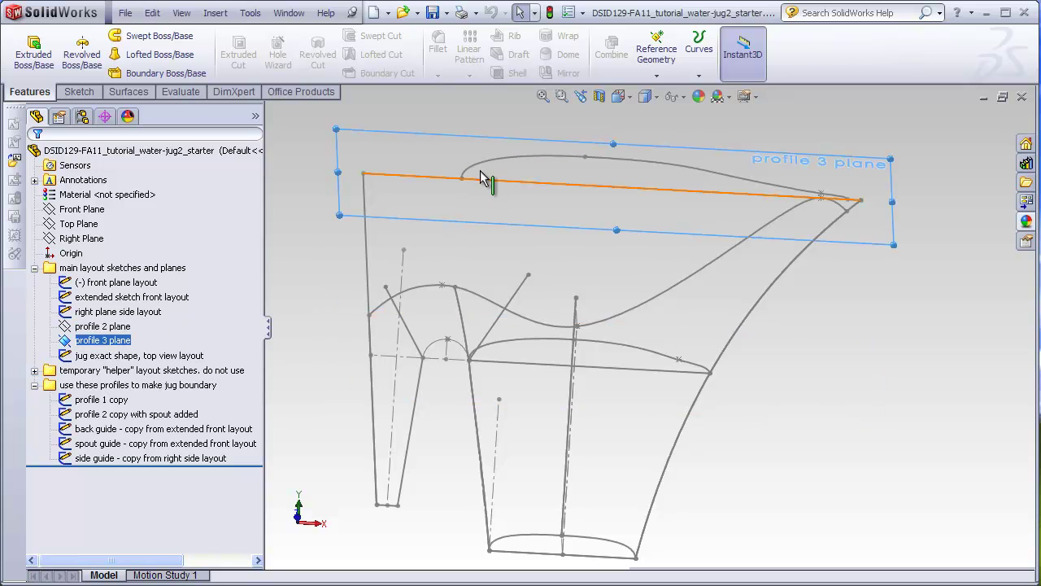
pyautogui.moveTo(716, 169); pyautogui.dragTo(590, 233, button='middle')
pyautogui.click(79, 91)
pyautogui.click(27, 49)
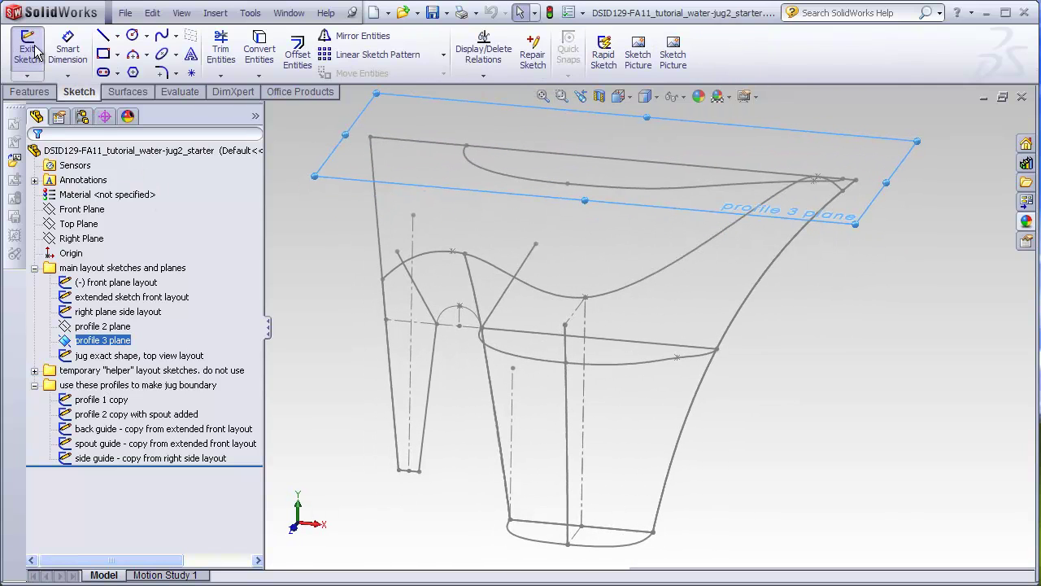
pyautogui.click(157, 356)
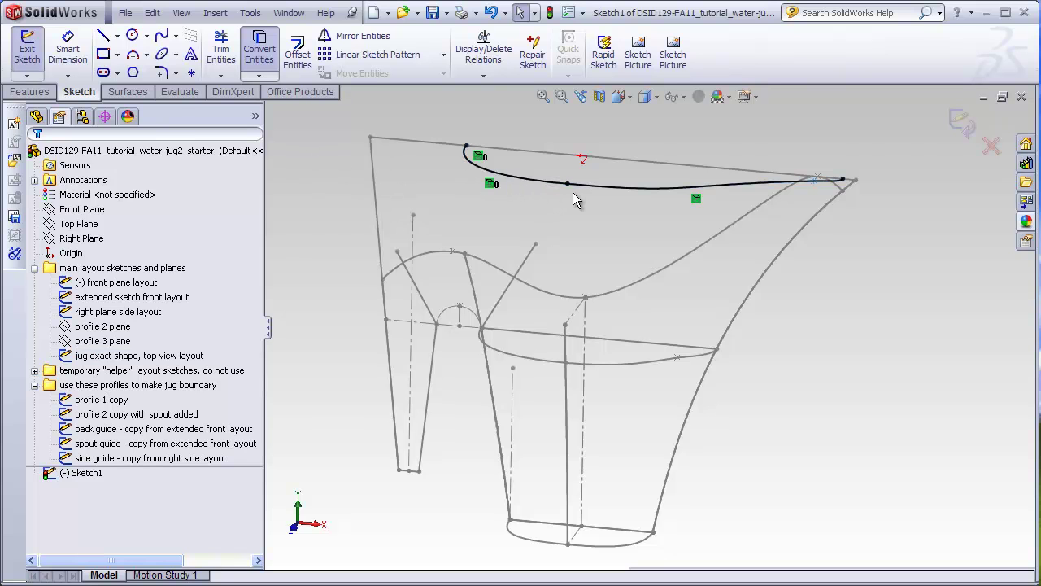
# Close the converted curve with a horizontal line joining its two endpoints.
pyautogui.moveTo(684, 139); pyautogui.dragTo(692, 258, button='middle')
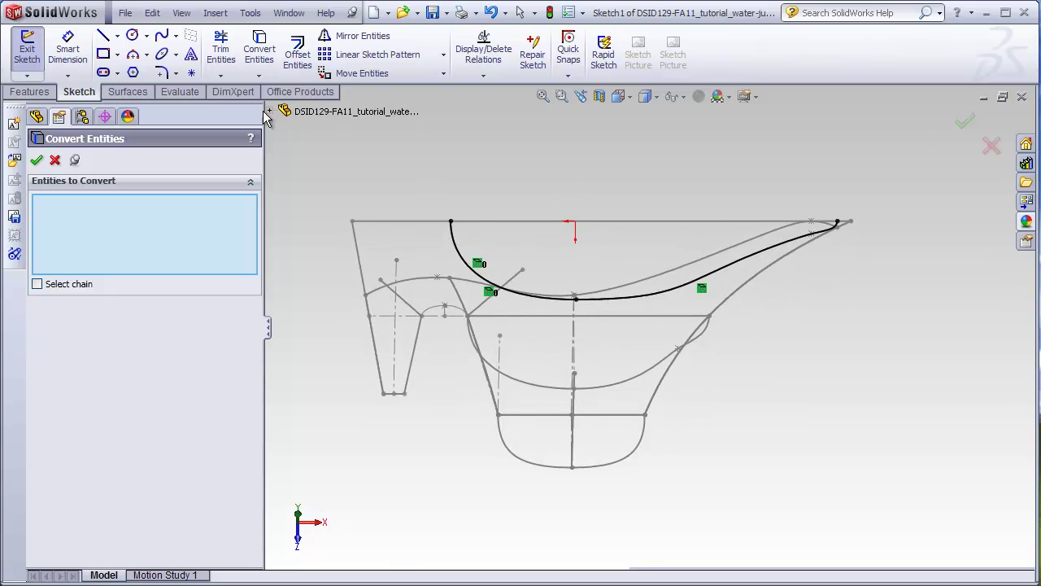
pyautogui.click(104, 35)
pyautogui.click(450, 221)
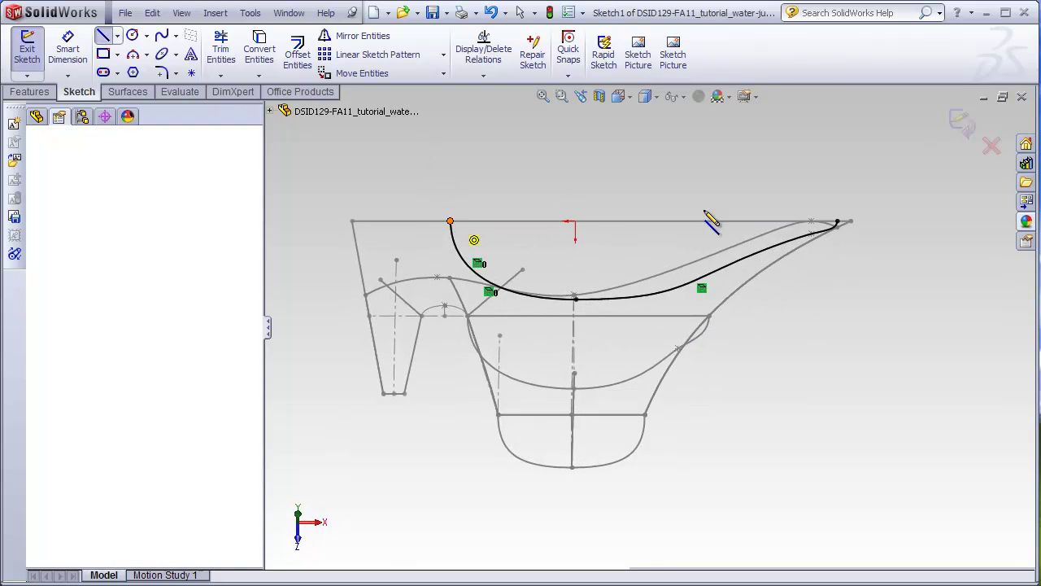
pyautogui.click(838, 222)
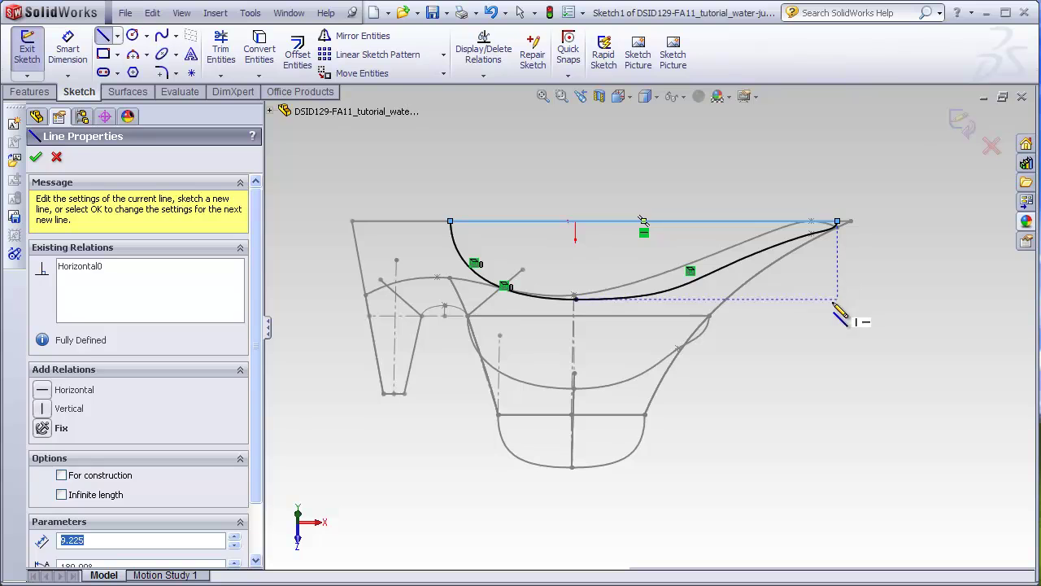
pyautogui.press('Escape')
pyautogui.moveTo(795, 308)
pyautogui.mouseDown(button='middle')
pyautogui.moveTo(797, 236)
pyautogui.moveTo(758, 225)
pyautogui.moveTo(715, 230)
pyautogui.moveTo(721, 218)
pyautogui.moveTo(710, 220)
pyautogui.mouseUp(button='middle')
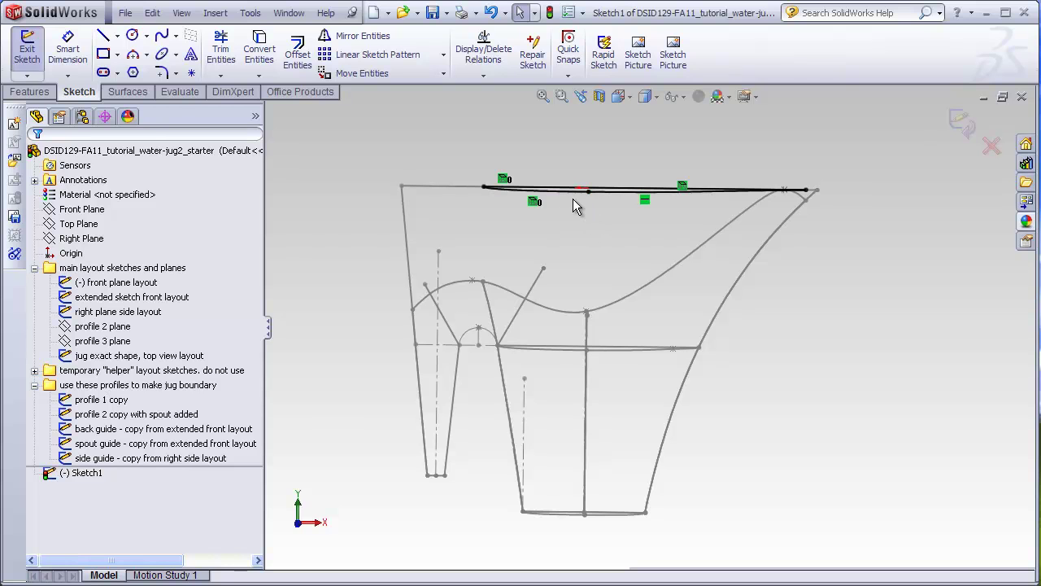
pyautogui.moveTo(568, 209); pyautogui.dragTo(557, 248, button='middle')
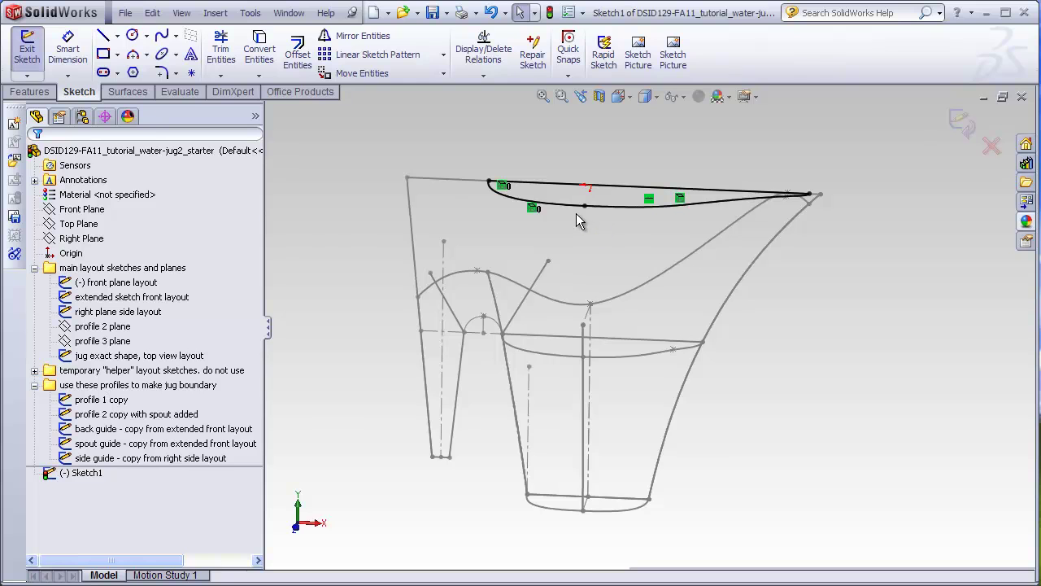
pyautogui.moveTo(574, 213); pyautogui.dragTo(581, 179, button='middle')
# Extrude Sketch1 1.000in in Direction 1 and 4.000in in Direction 2 as Boss-Extrude1.
pyautogui.moveTo(581, 314); pyautogui.dragTo(581, 310, button='middle')
pyautogui.click(29, 91)
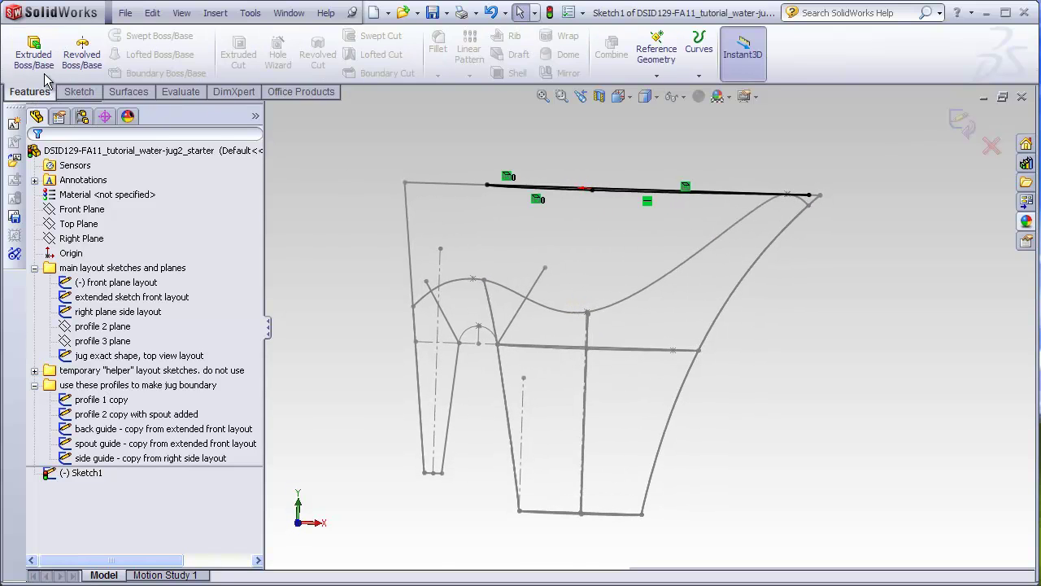
pyautogui.click(46, 64)
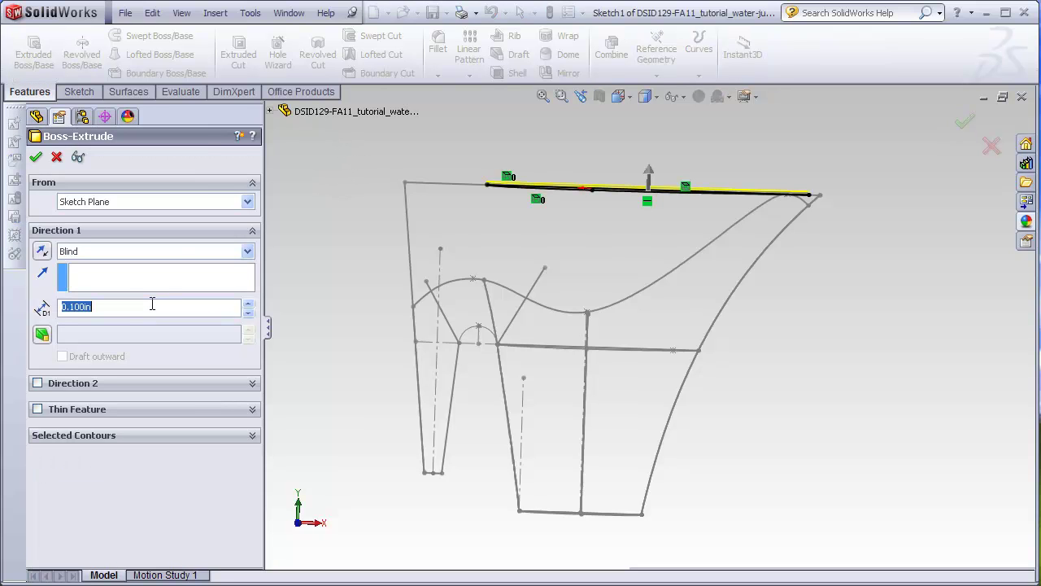
pyautogui.write('1')
pyautogui.press('Return')
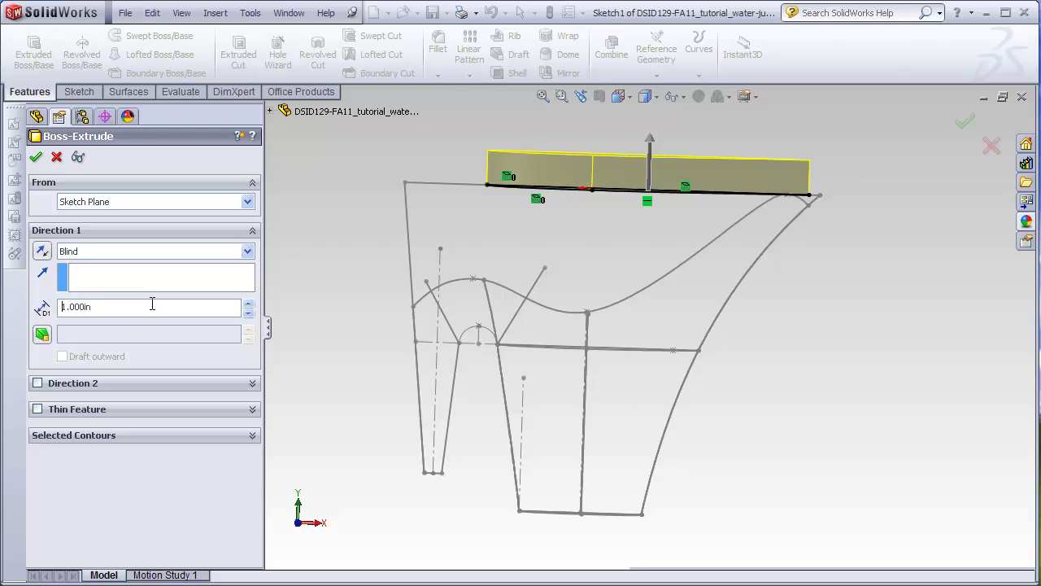
pyautogui.click(37, 382)
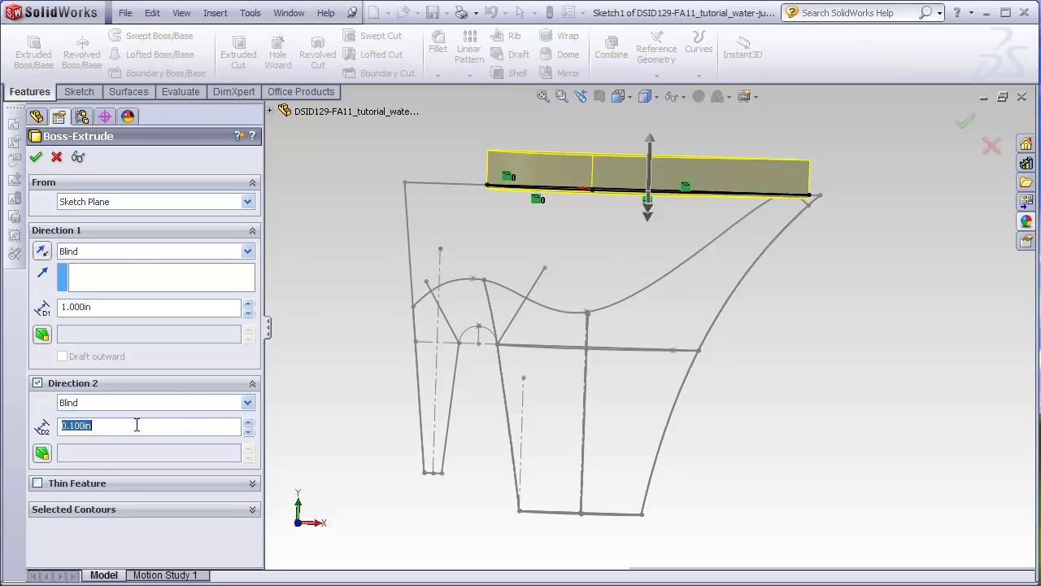
pyautogui.write('4')
pyautogui.press('Return')
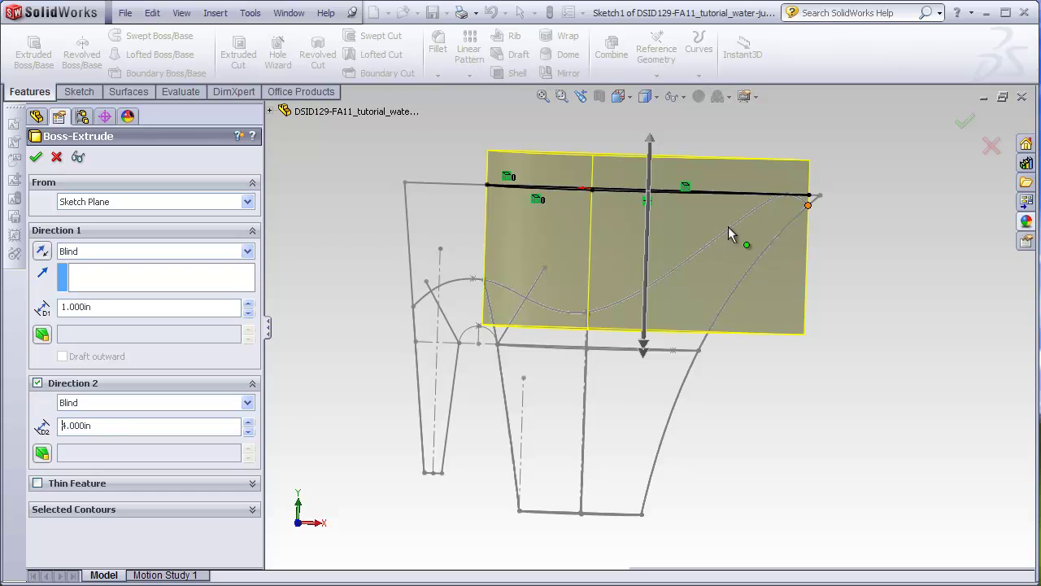
pyautogui.moveTo(644, 260)
pyautogui.mouseDown(button='middle')
pyautogui.moveTo(623, 284)
pyautogui.moveTo(631, 294)
pyautogui.mouseUp(button='middle')
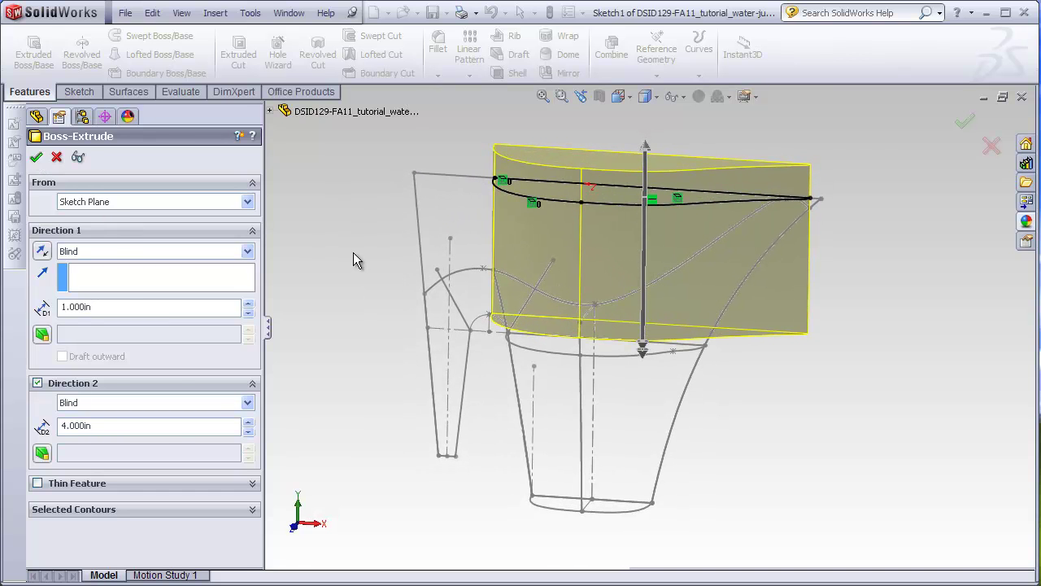
pyautogui.click(37, 159)
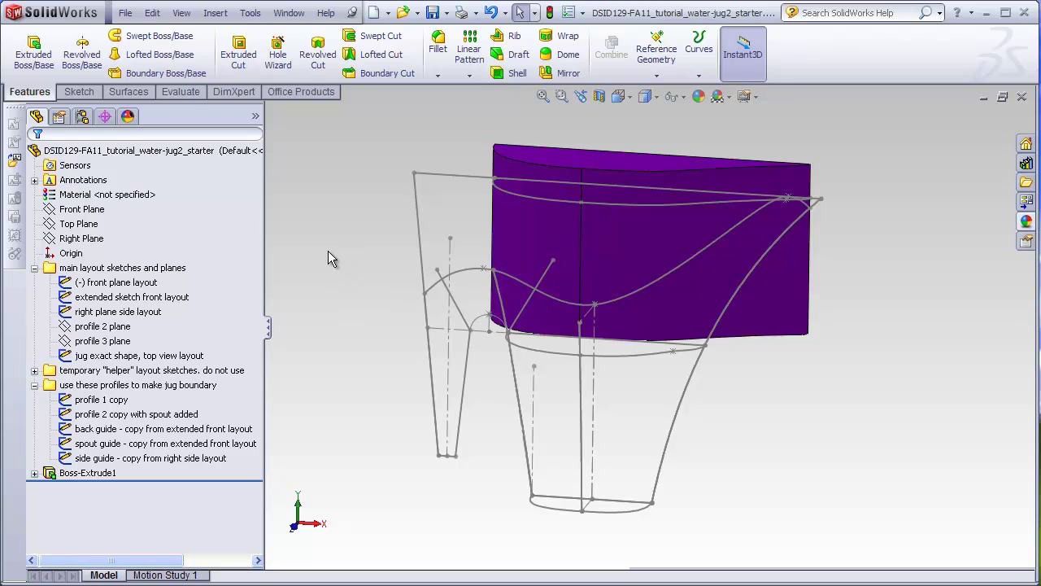
# Sketch on the Front Plane with the front layout's wavy spline converted into it.
pyautogui.click(89, 209)
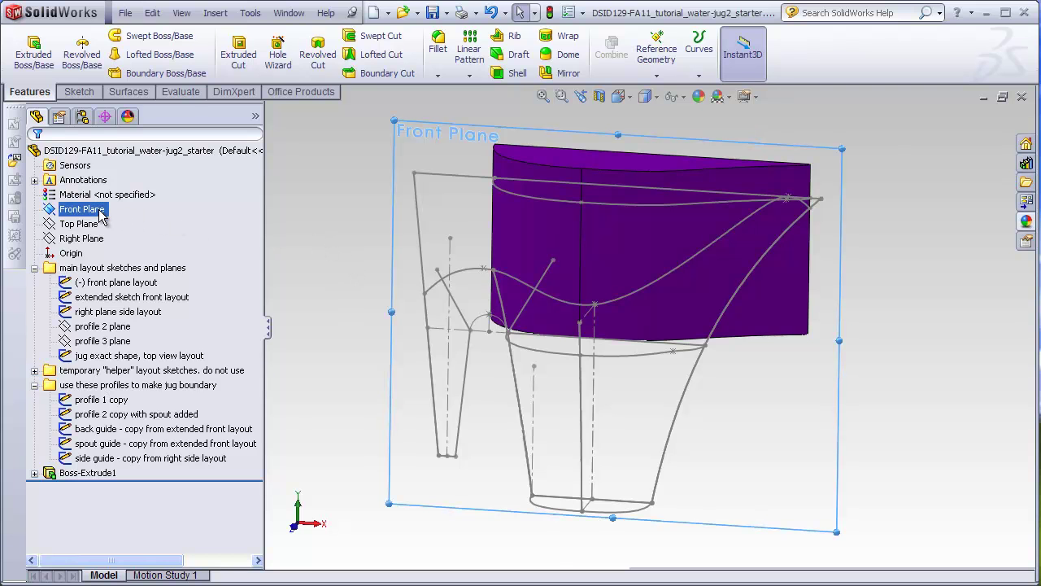
pyautogui.click(92, 91)
pyautogui.click(27, 44)
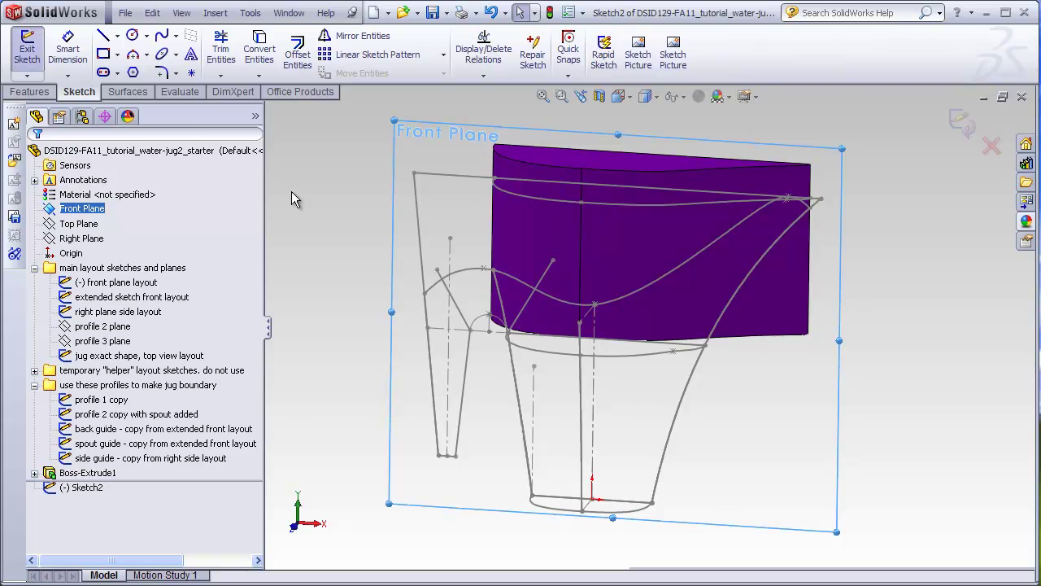
pyautogui.click(514, 284)
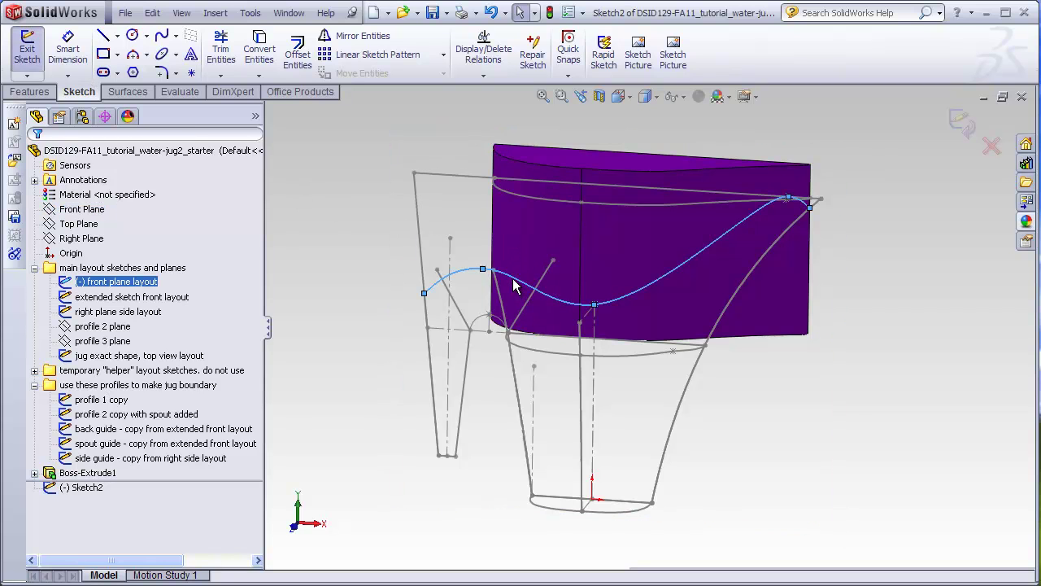
pyautogui.click(259, 49)
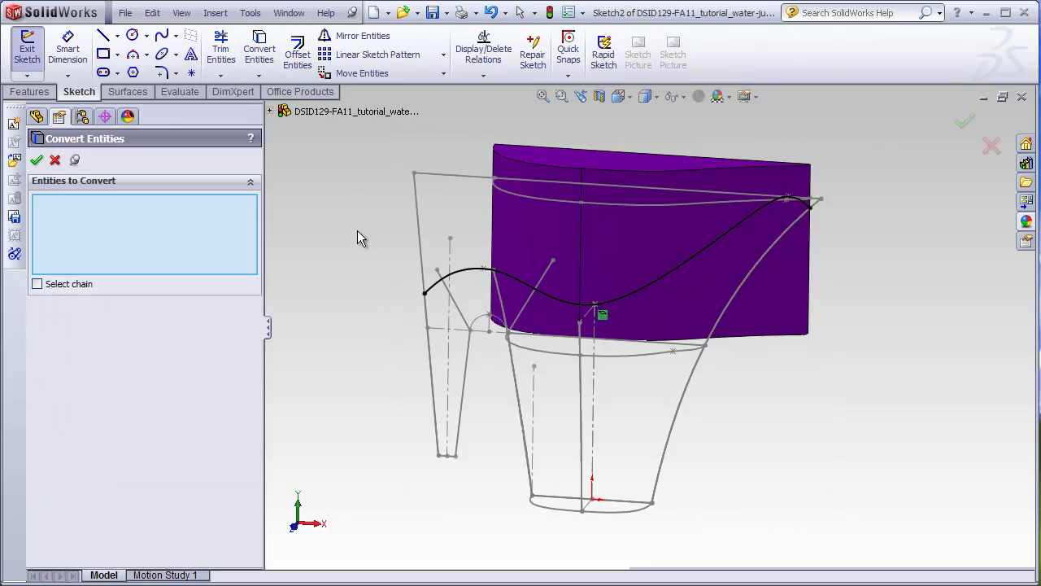
pyautogui.moveTo(378, 243); pyautogui.dragTo(360, 204, button='middle')
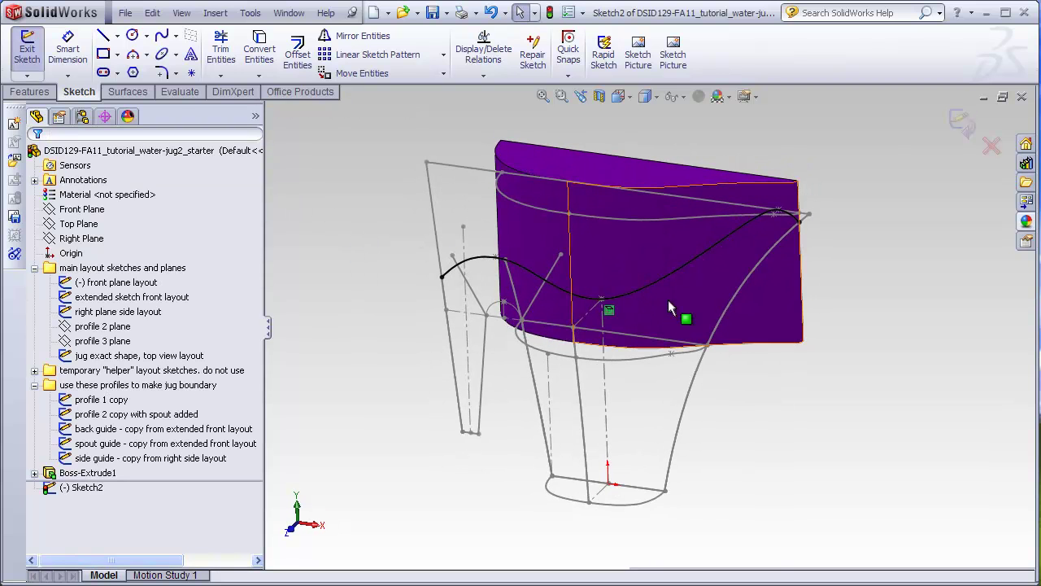
# Set up an Extruded Cut Through All with the side to cut flipped.
pyautogui.click(34, 93)
pyautogui.click(238, 57)
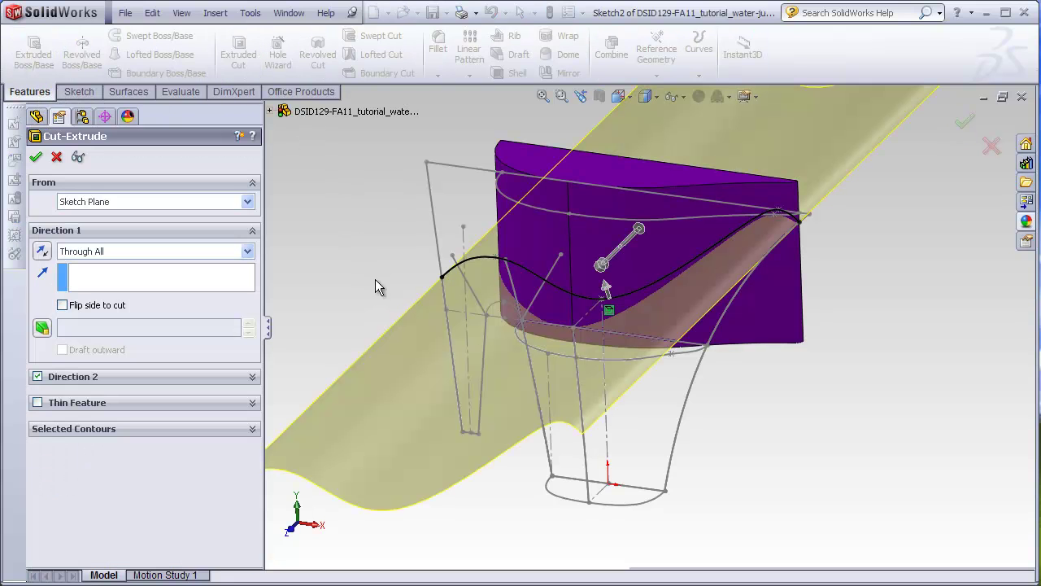
pyautogui.click(62, 305)
# Apply Cut-Extrude1, then orbit around the trimmed block and zoom in at a three-quarter view.
pyautogui.click(35, 156)
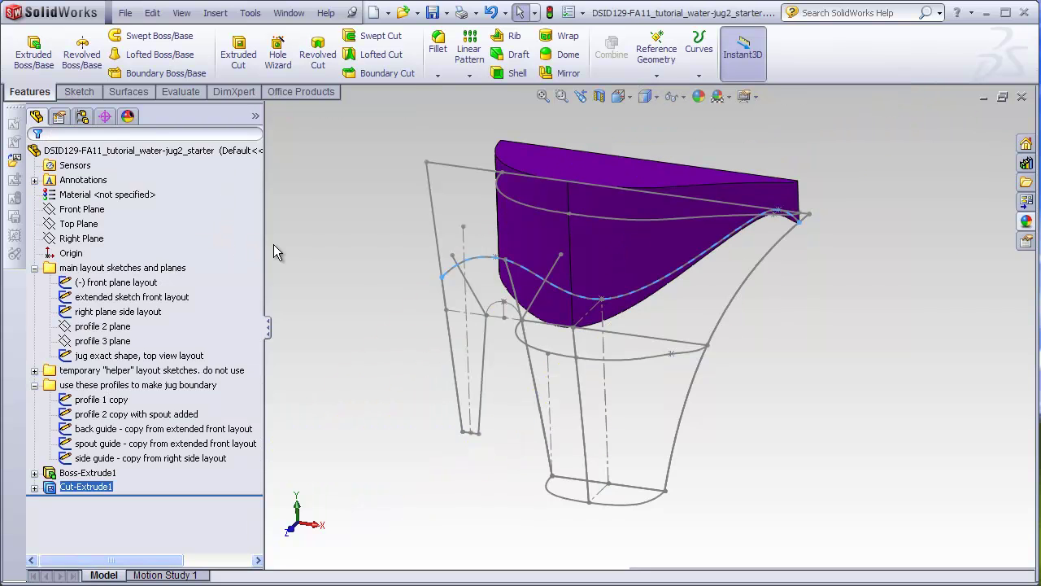
pyautogui.moveTo(393, 299); pyautogui.dragTo(515, 316, button='middle')
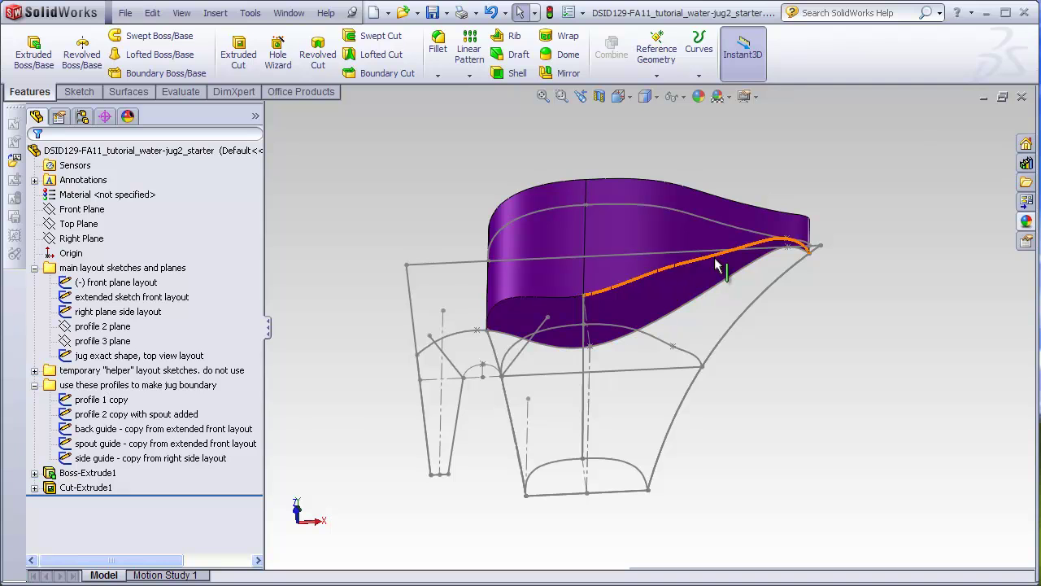
pyautogui.moveTo(586, 247); pyautogui.dragTo(436, 303, button='middle')
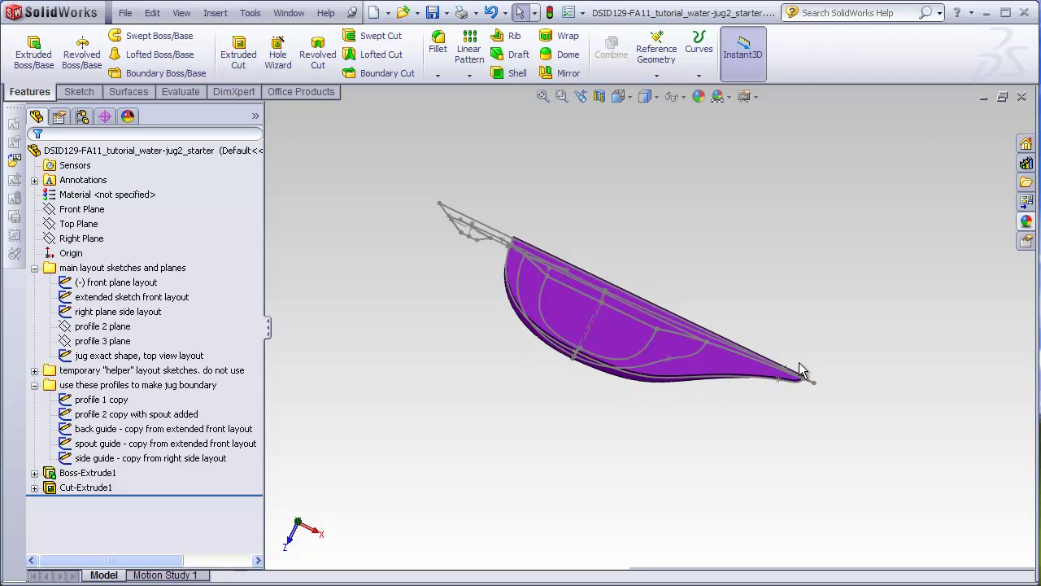
pyautogui.moveTo(688, 403); pyautogui.dragTo(741, 200, button='middle')
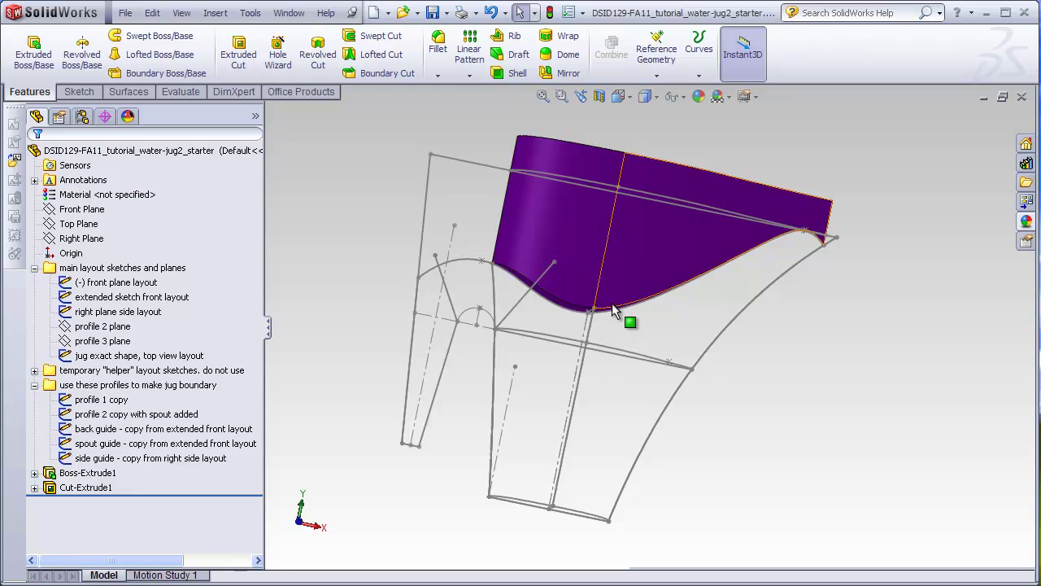
pyautogui.moveTo(627, 315); pyautogui.dragTo(612, 231, button='middle')
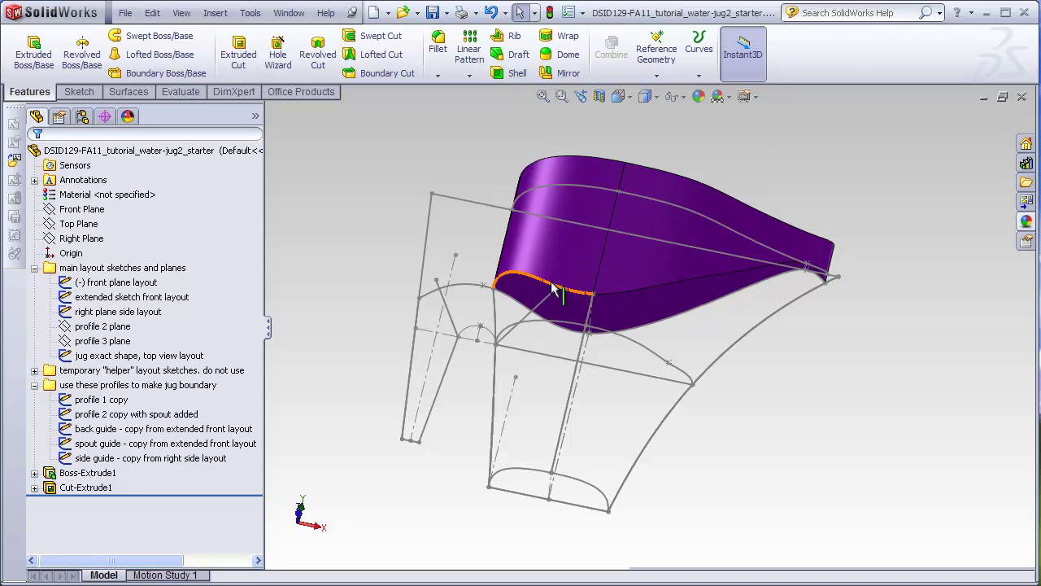
pyautogui.moveTo(477, 201); pyautogui.dragTo(453, 297, button='middle')
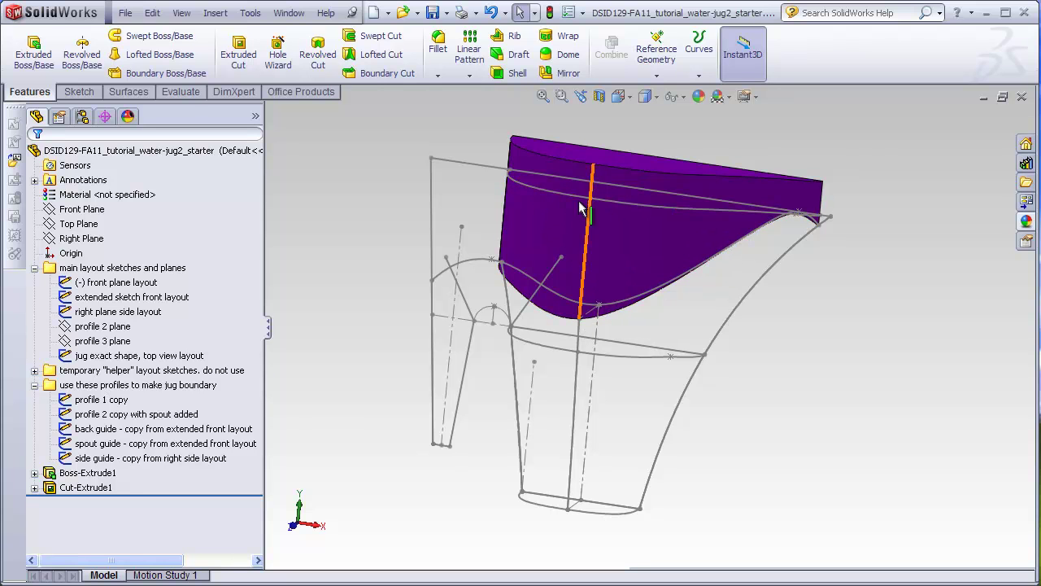
pyautogui.moveTo(559, 210); pyautogui.dragTo(577, 188, button='middle')
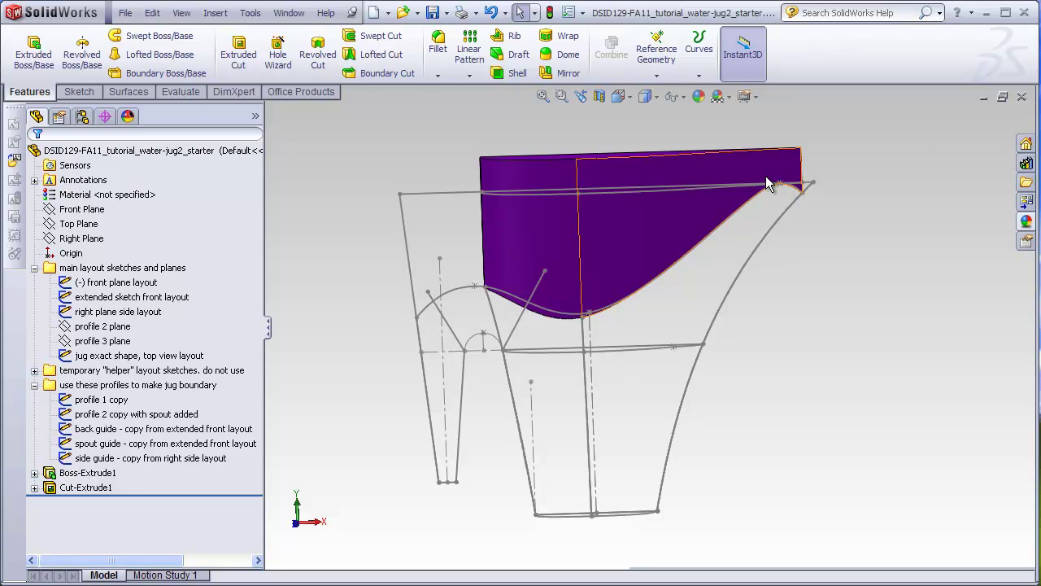
pyautogui.moveTo(760, 193); pyautogui.dragTo(645, 271, button='middle')
pyautogui.scroll(-1, 537, 370)
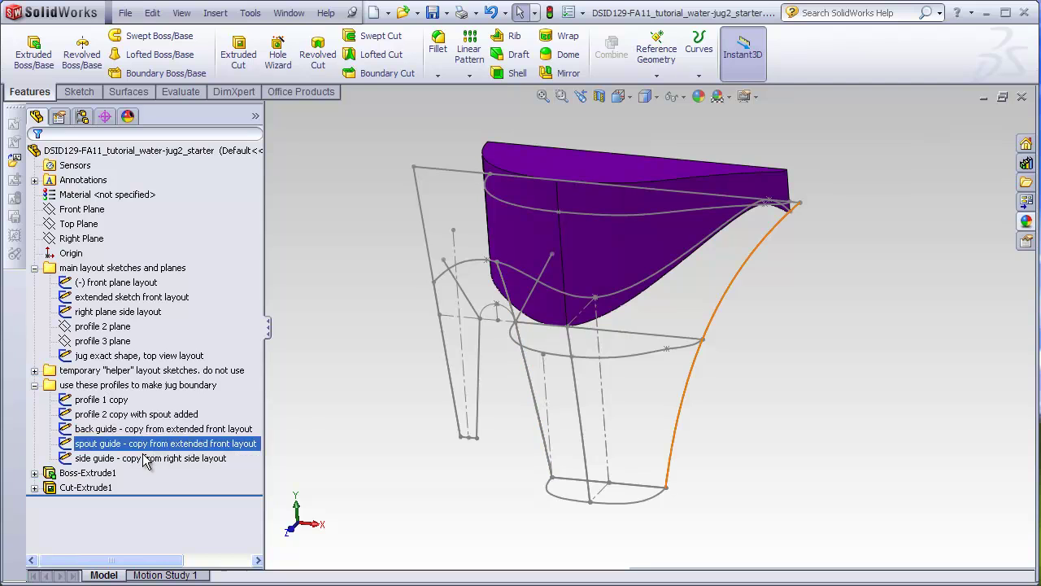
# Highlight the spout, side and profile guide curves and the front plane layout sketch on the model.
pyautogui.click(122, 443)
pyautogui.click(111, 429)
pyautogui.click(112, 401)
pyautogui.click(109, 429)
pyautogui.click(104, 445)
pyautogui.click(118, 284)
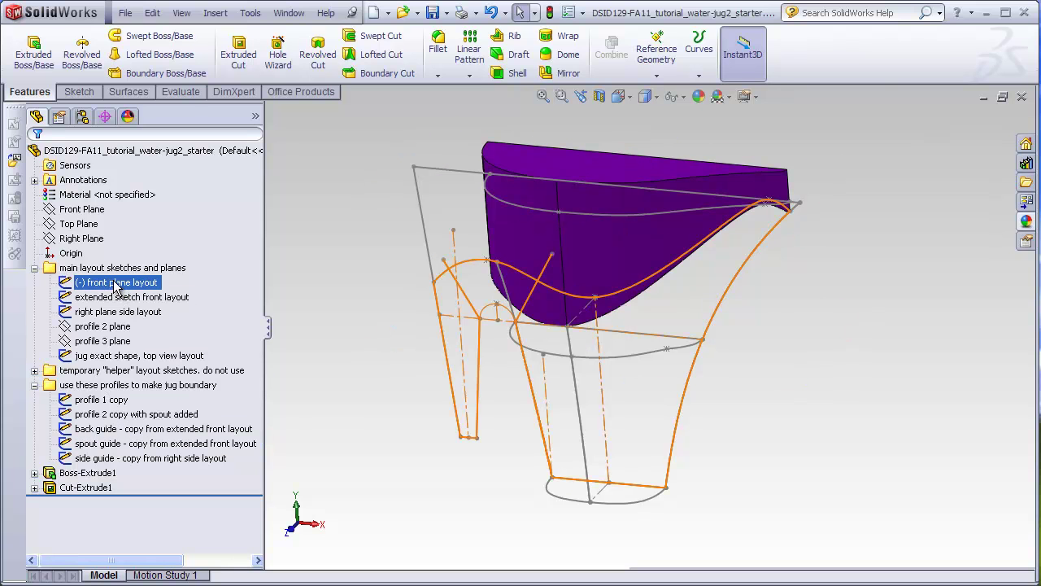
# Hide the front plane, extended front, right plane side and top view layout sketches.
pyautogui.rightClick(114, 285)
pyautogui.click(114, 297)
pyautogui.rightClick(112, 297)
pyautogui.click(90, 313)
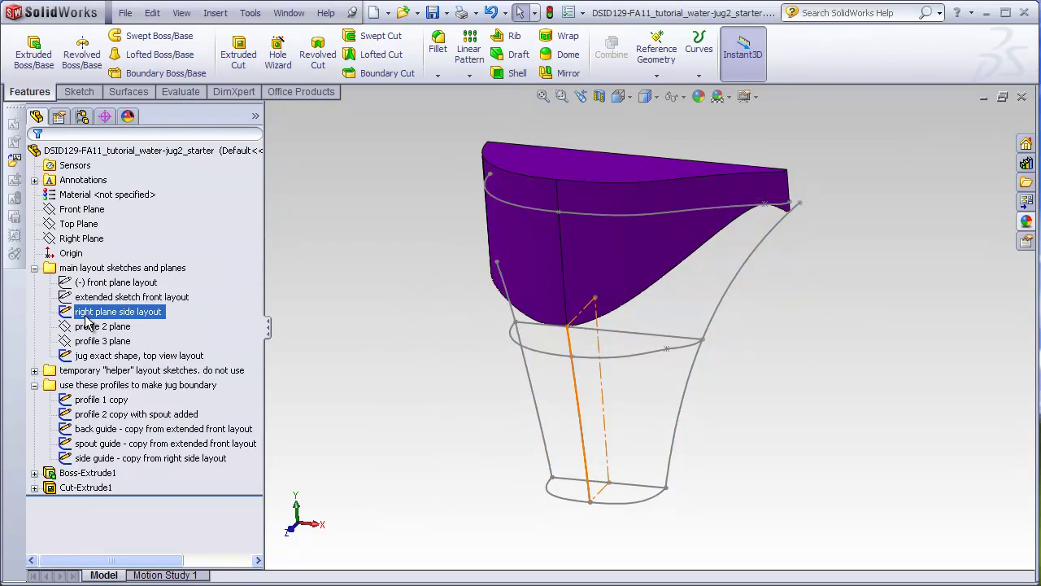
pyautogui.rightClick(90, 314)
pyautogui.click(91, 355)
pyautogui.rightClick(91, 356)
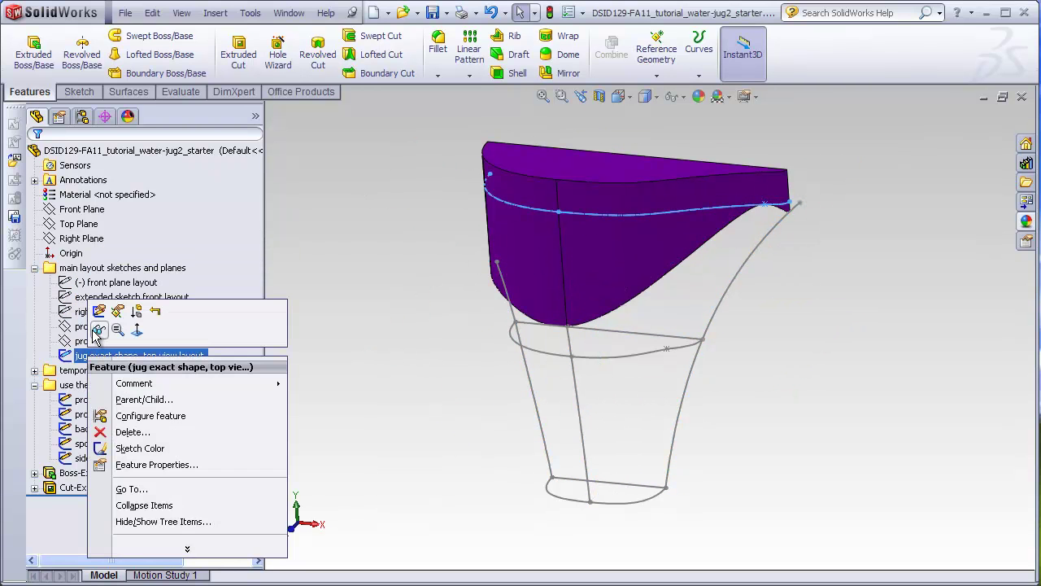
pyautogui.click(327, 353)
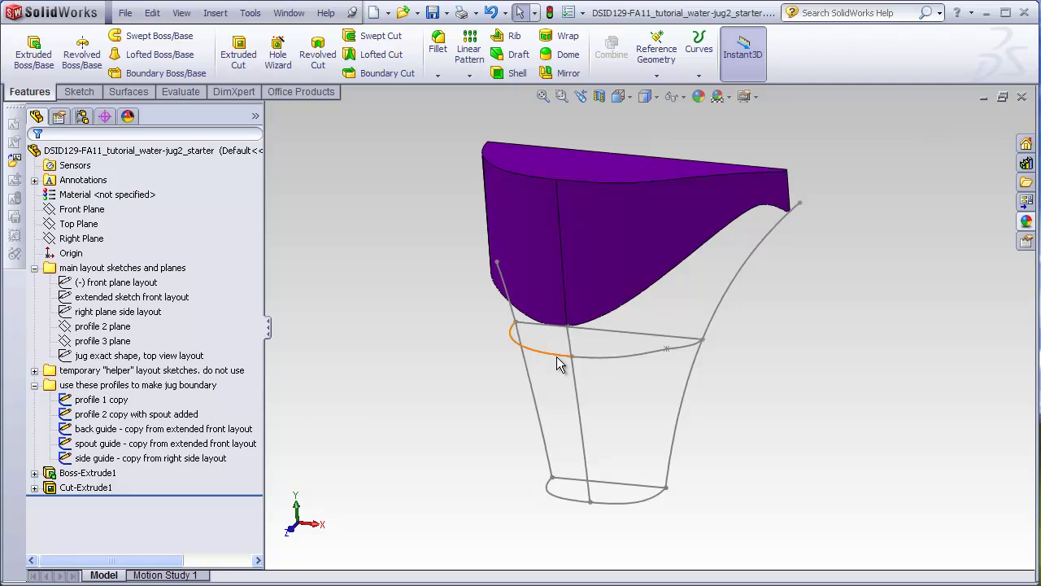
pyautogui.moveTo(476, 435); pyautogui.dragTo(512, 332, button='middle')
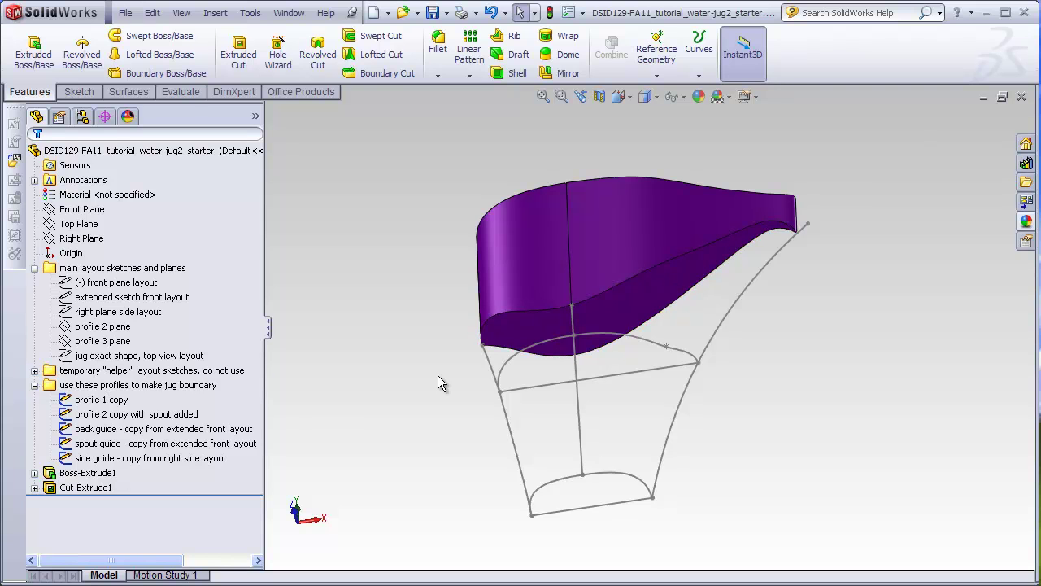
# Set the bottom profile, middle spout profile and block's lower face as Boundary Direction 1 profiles.
pyautogui.click(546, 488)
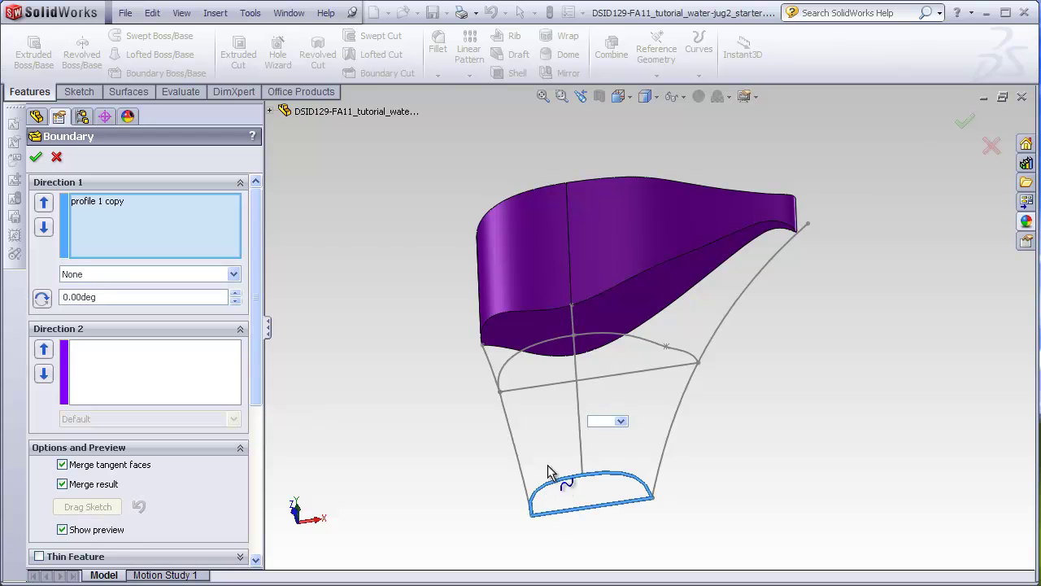
pyautogui.click(506, 364)
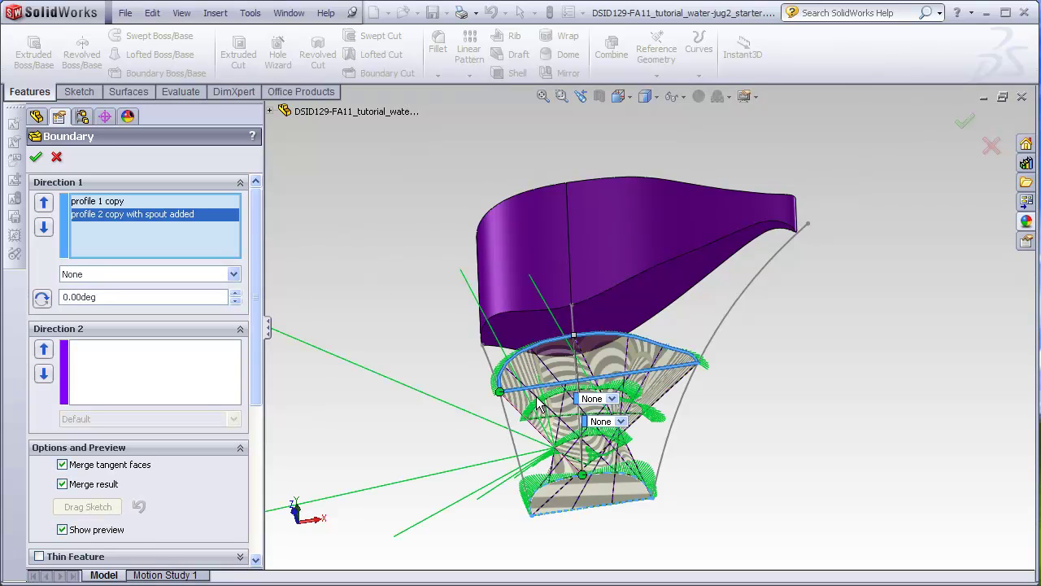
pyautogui.moveTo(577, 489); pyautogui.dragTo(574, 493)
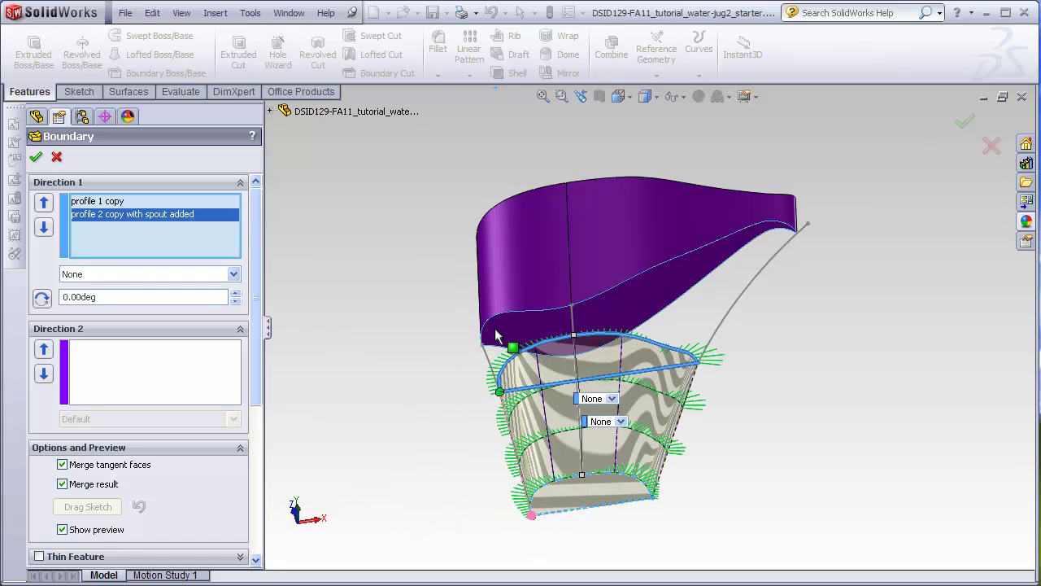
pyautogui.click(474, 340)
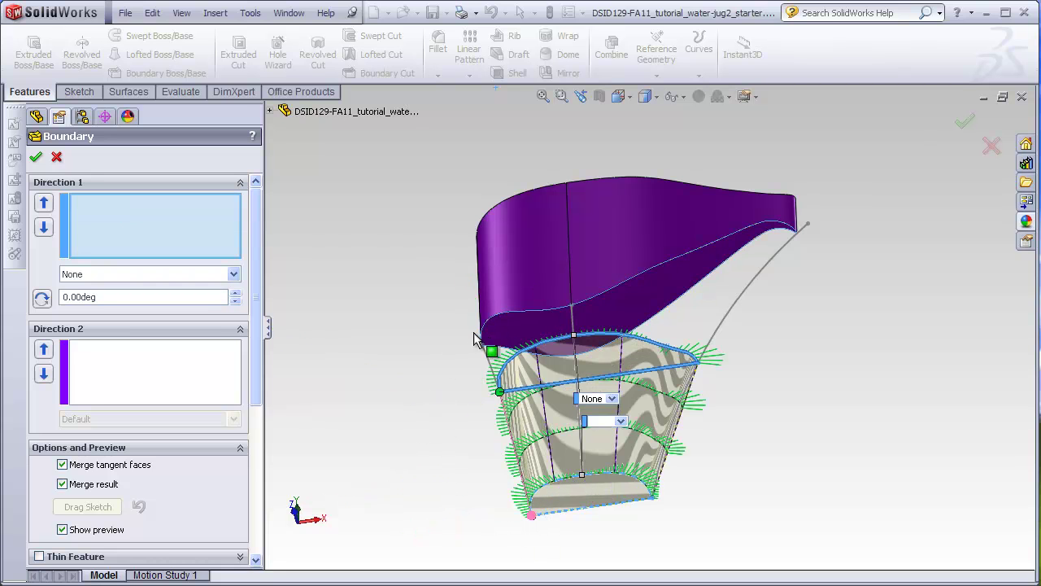
# Add the back, spout and side guide curves in Direction 2, unmerge the result, and create Boundary1.
pyautogui.click(180, 373)
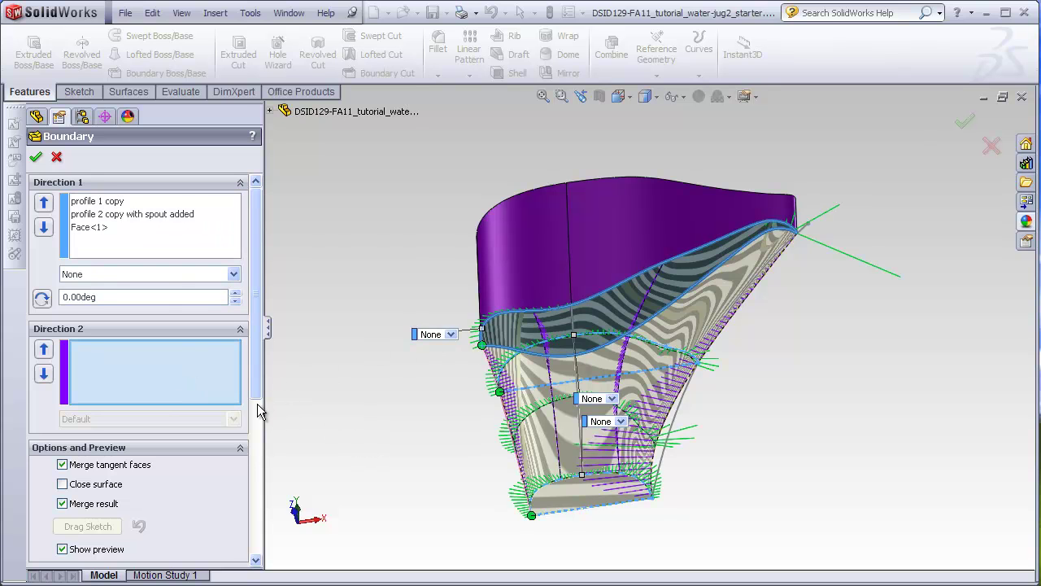
pyautogui.moveTo(255, 403); pyautogui.dragTo(261, 472)
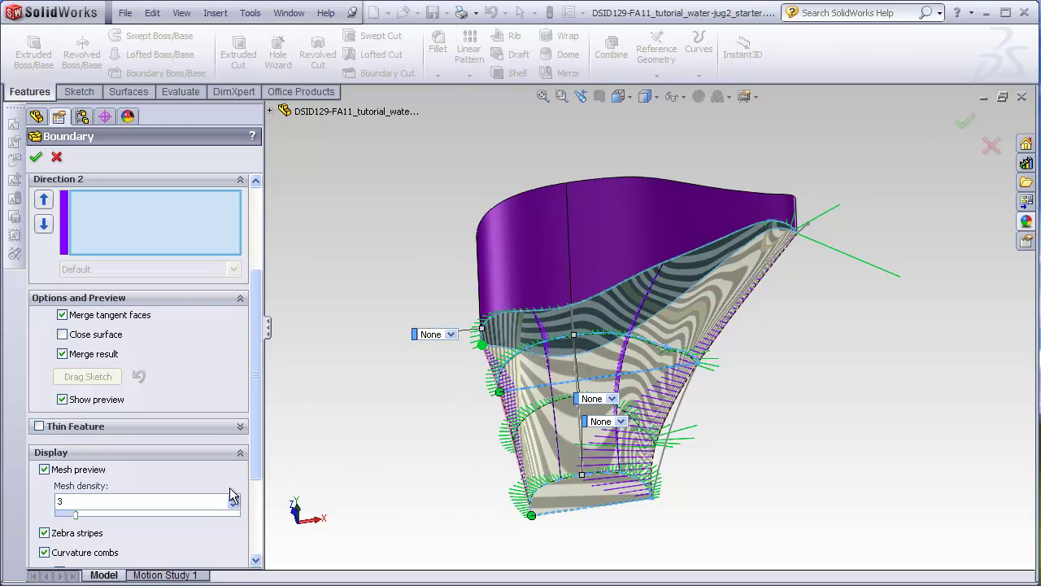
pyautogui.moveTo(254, 470); pyautogui.dragTo(254, 510)
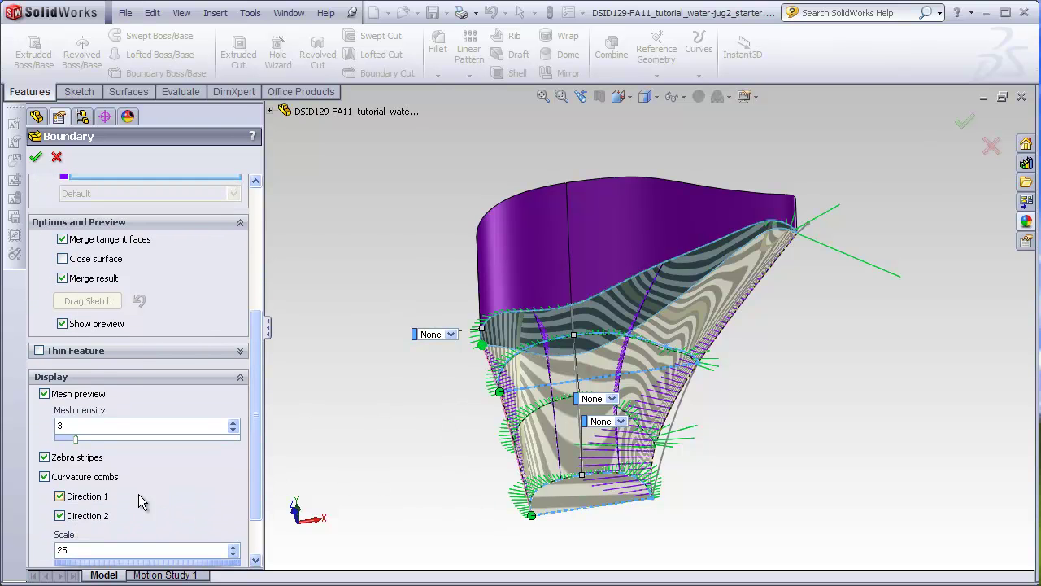
pyautogui.click(44, 477)
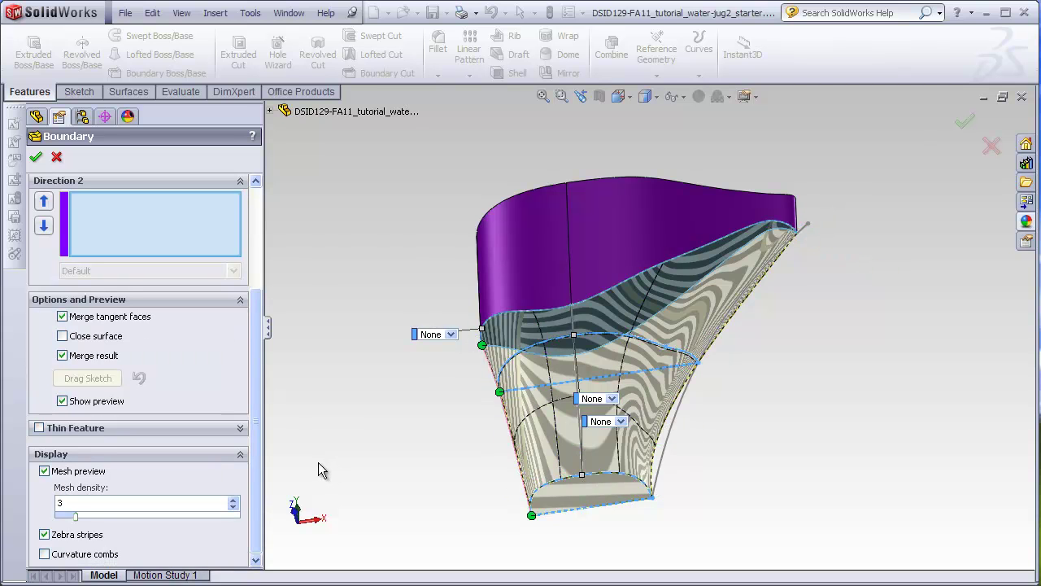
pyautogui.click(269, 112)
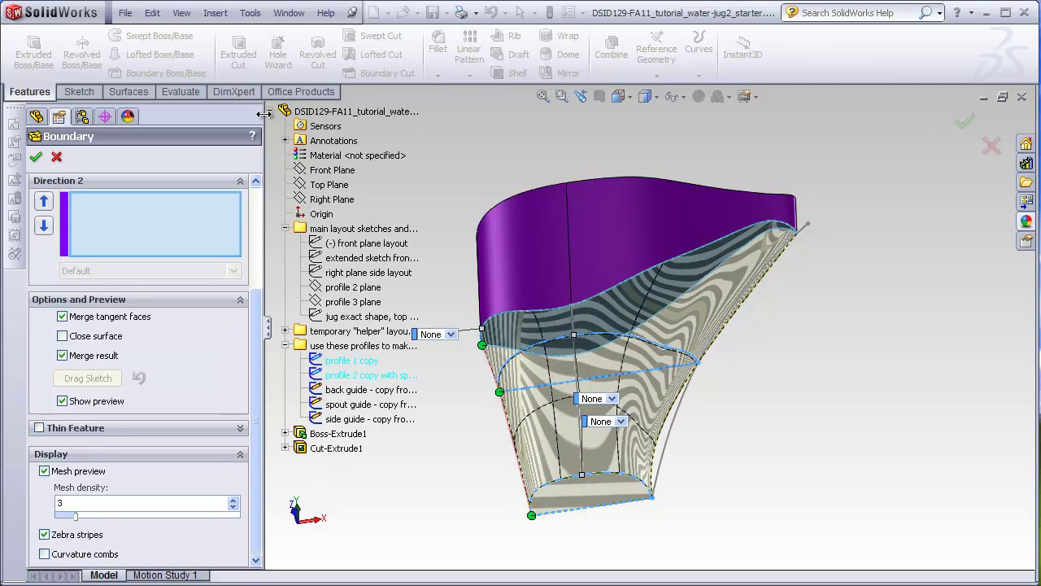
pyautogui.click(344, 395)
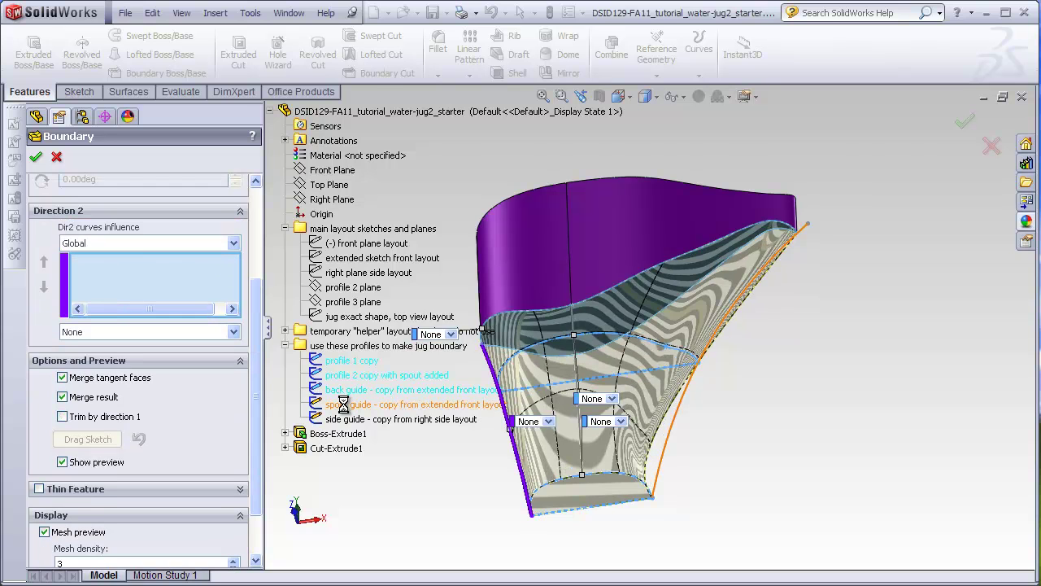
pyautogui.click(345, 407)
pyautogui.click(339, 418)
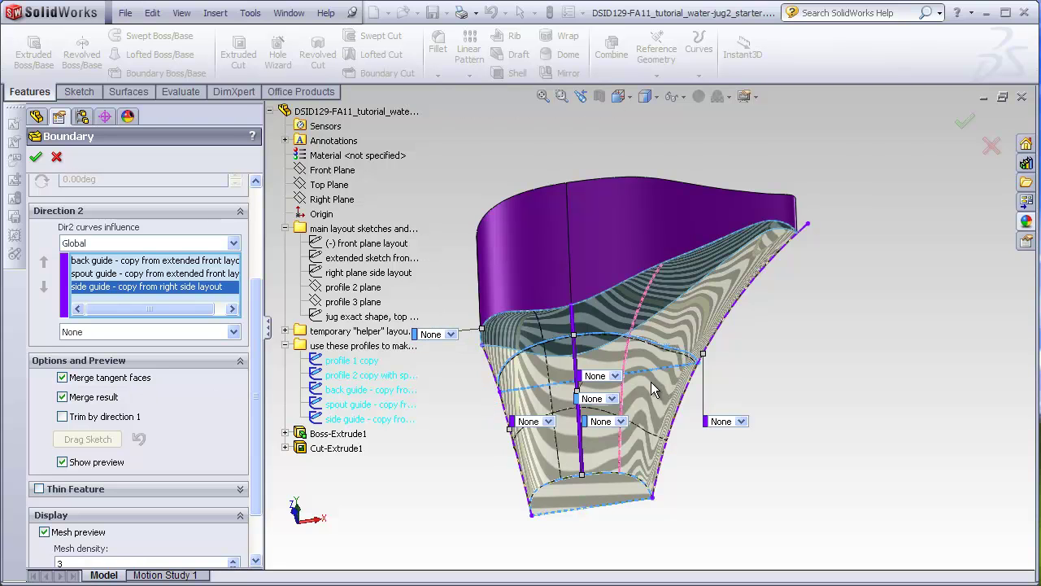
pyautogui.click(65, 401)
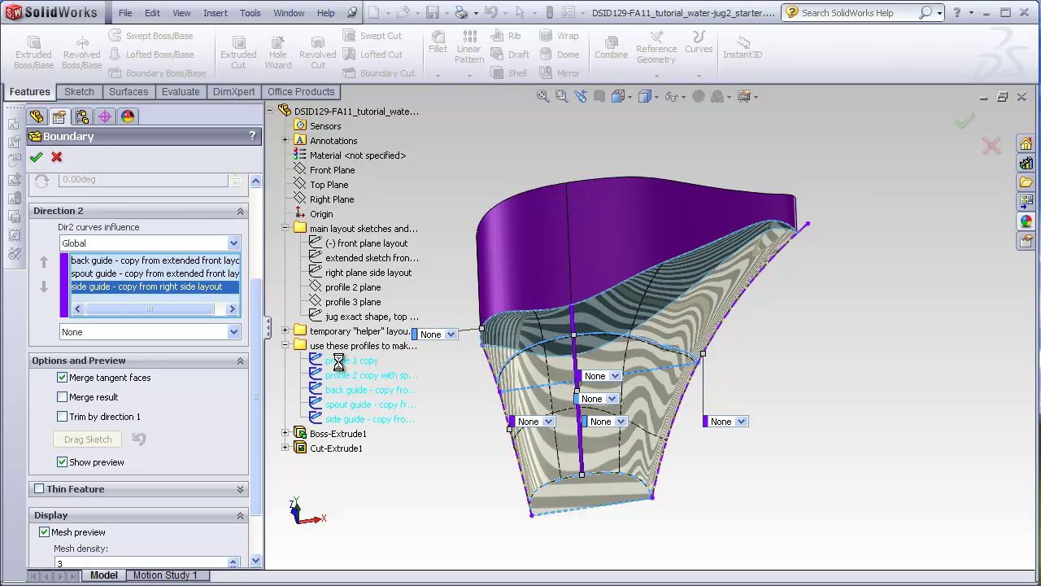
pyautogui.press('Return')
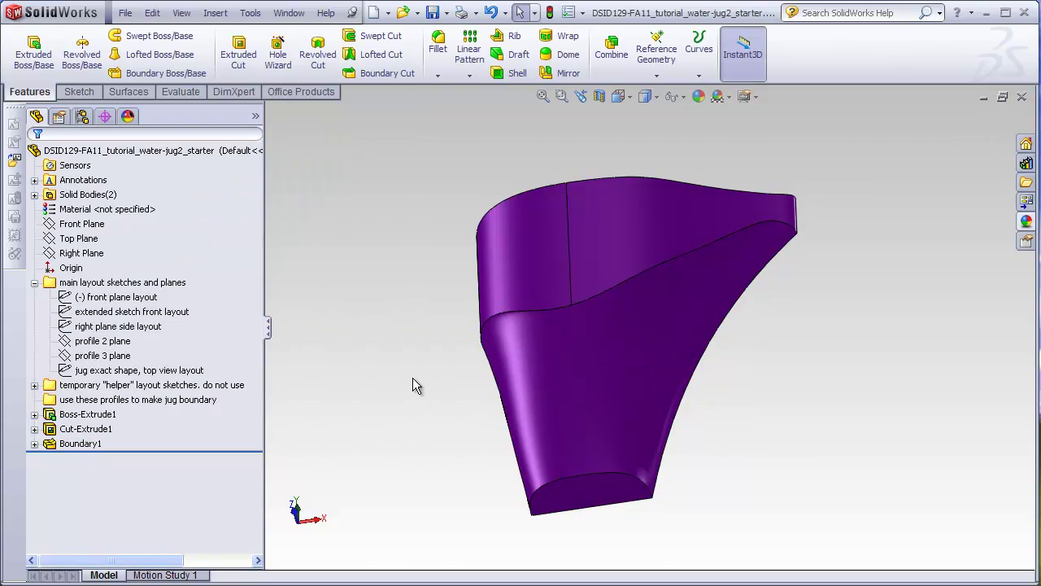
pyautogui.hotkey('ctrl', 'shift', 'z')
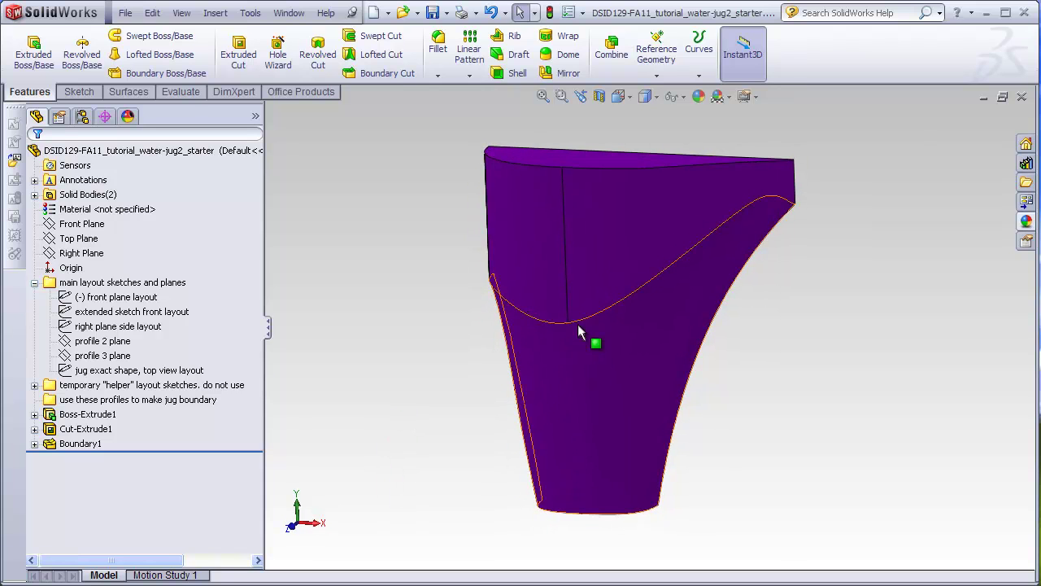
pyautogui.moveTo(672, 208); pyautogui.dragTo(653, 404, button='middle')
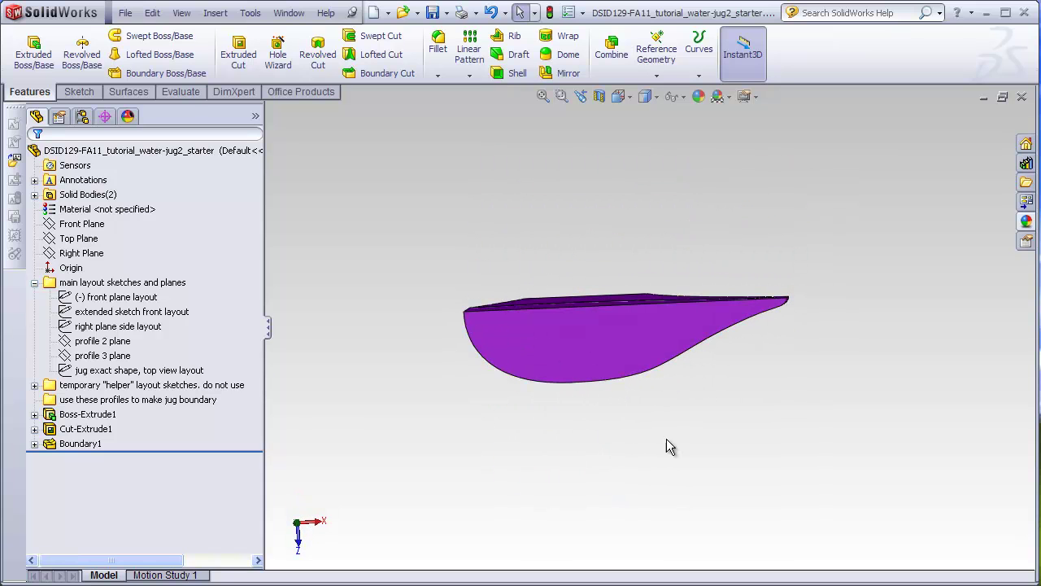
pyautogui.moveTo(661, 456); pyautogui.dragTo(699, 216, button='middle')
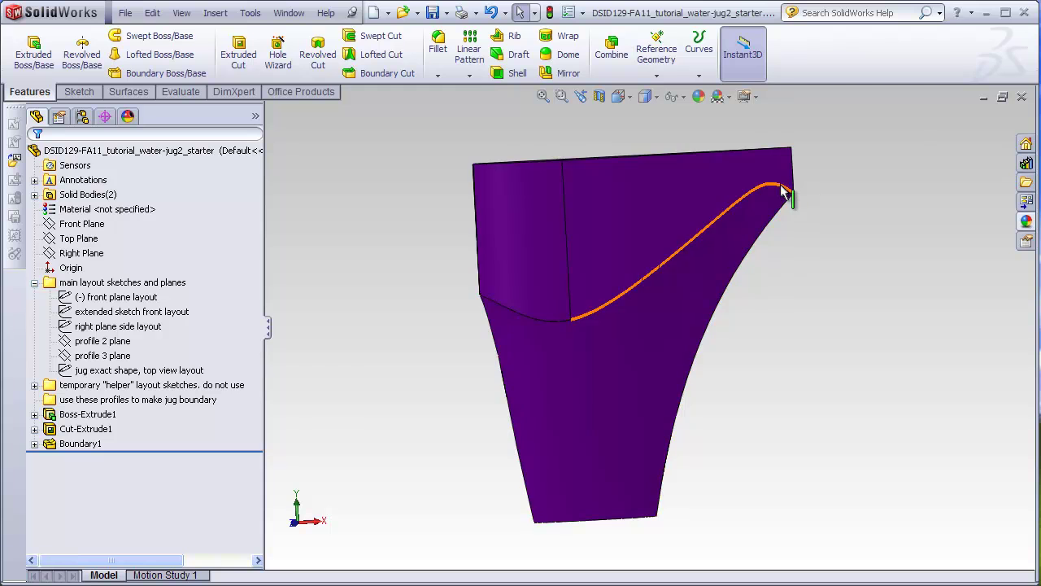
pyautogui.moveTo(588, 337); pyautogui.dragTo(598, 323, button='middle')
pyautogui.moveTo(570, 226)
pyautogui.mouseDown(button='middle')
pyautogui.moveTo(561, 220)
pyautogui.moveTo(557, 445)
pyautogui.moveTo(558, 267)
pyautogui.moveTo(569, 225)
pyautogui.mouseUp(button='middle')
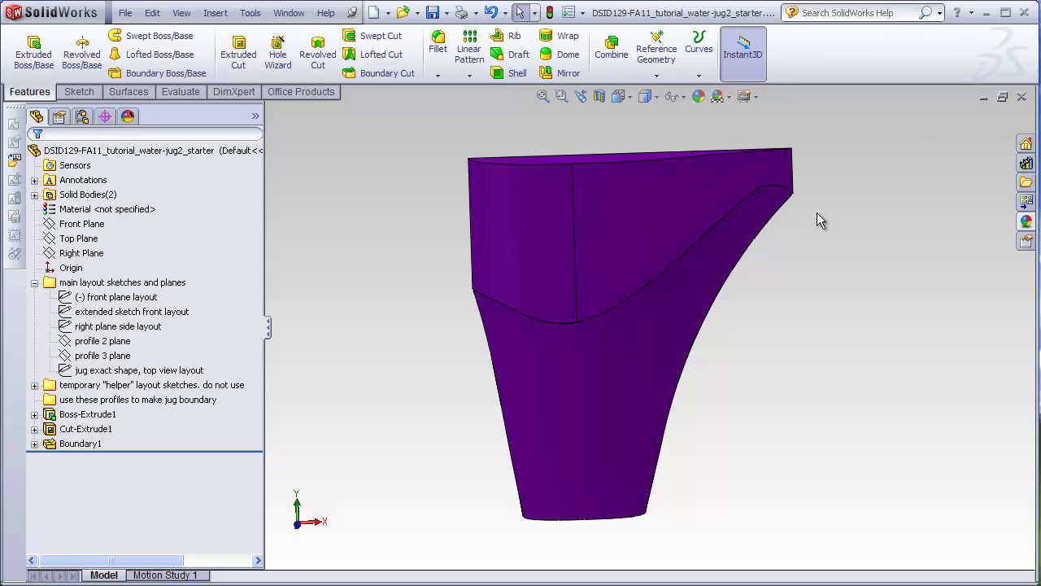
pyautogui.click(63, 199)
pyautogui.click(34, 195)
pyautogui.click(90, 210)
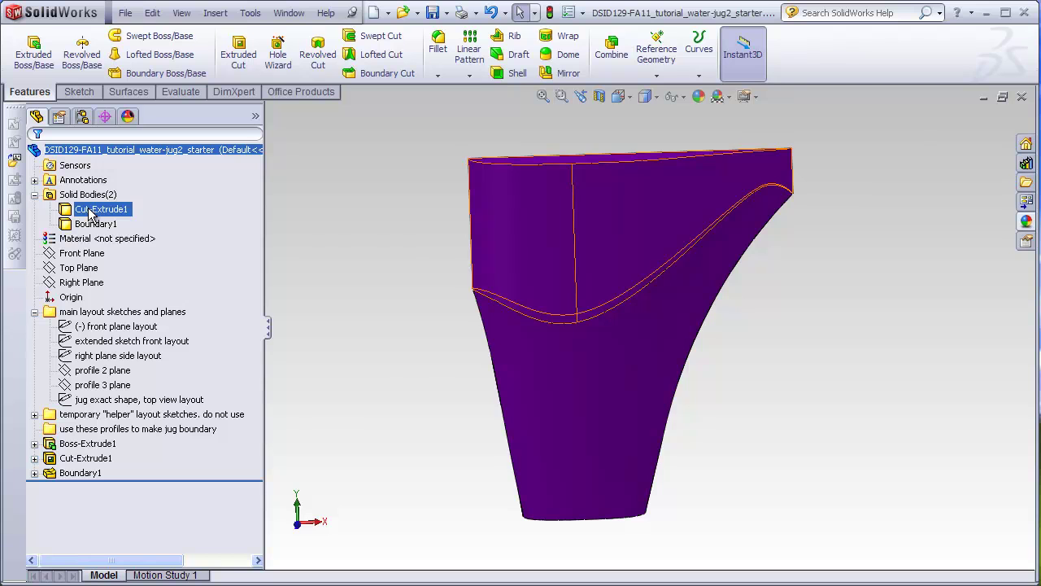
pyautogui.click(90, 210)
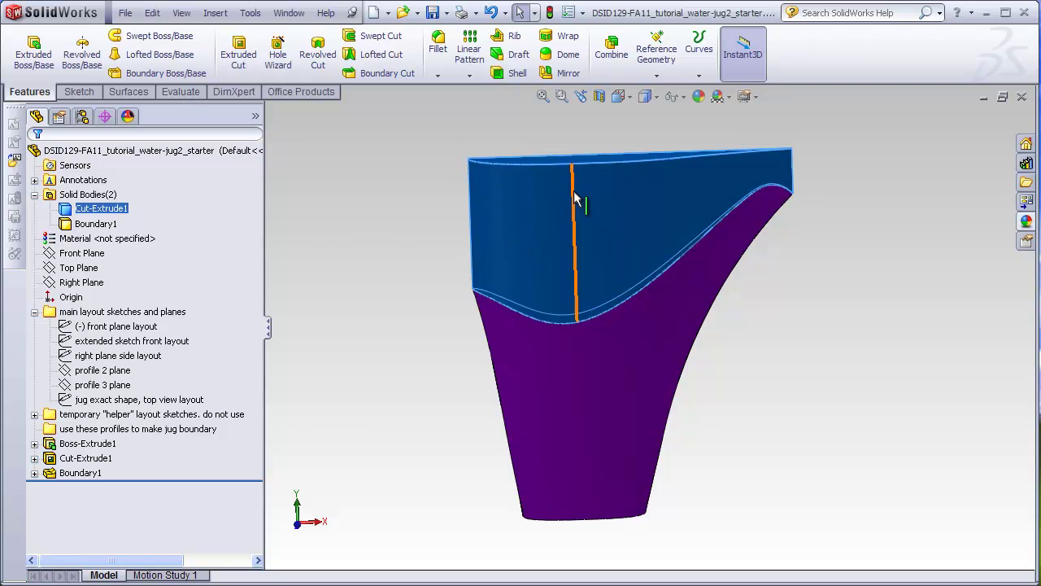
pyautogui.click(105, 224)
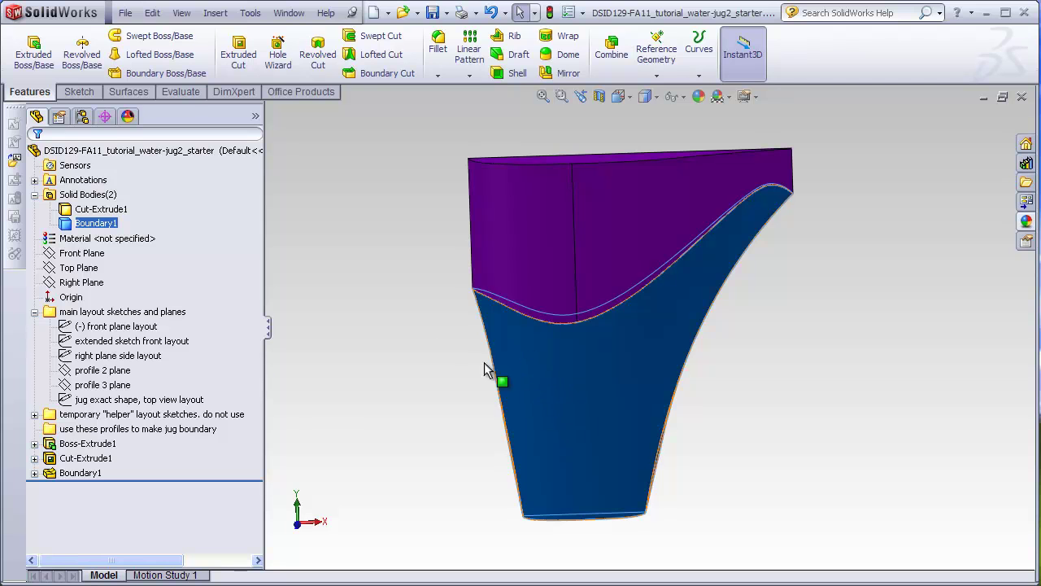
pyautogui.click(354, 269)
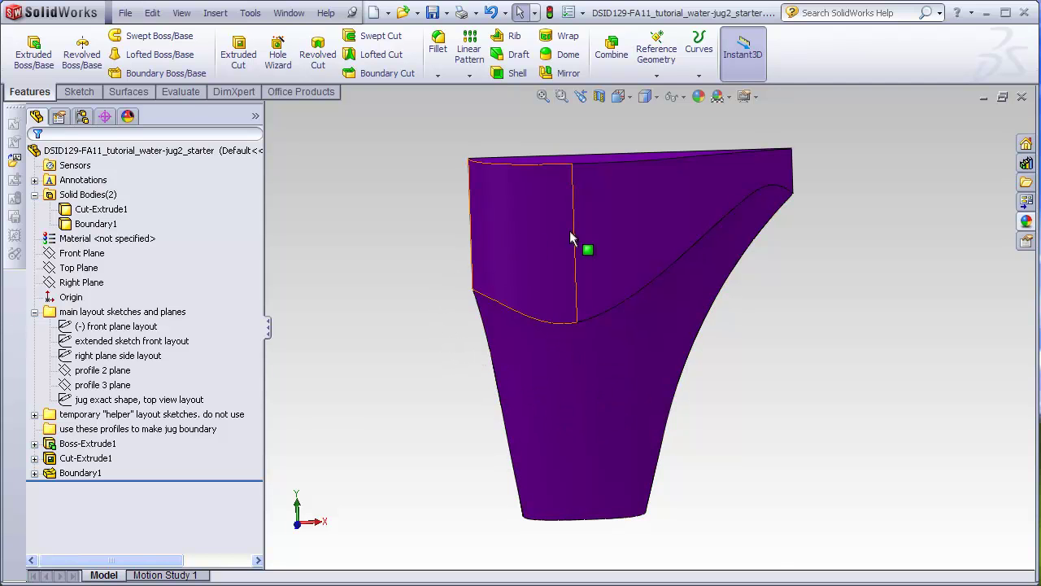
pyautogui.moveTo(632, 196); pyautogui.dragTo(613, 236, button='middle')
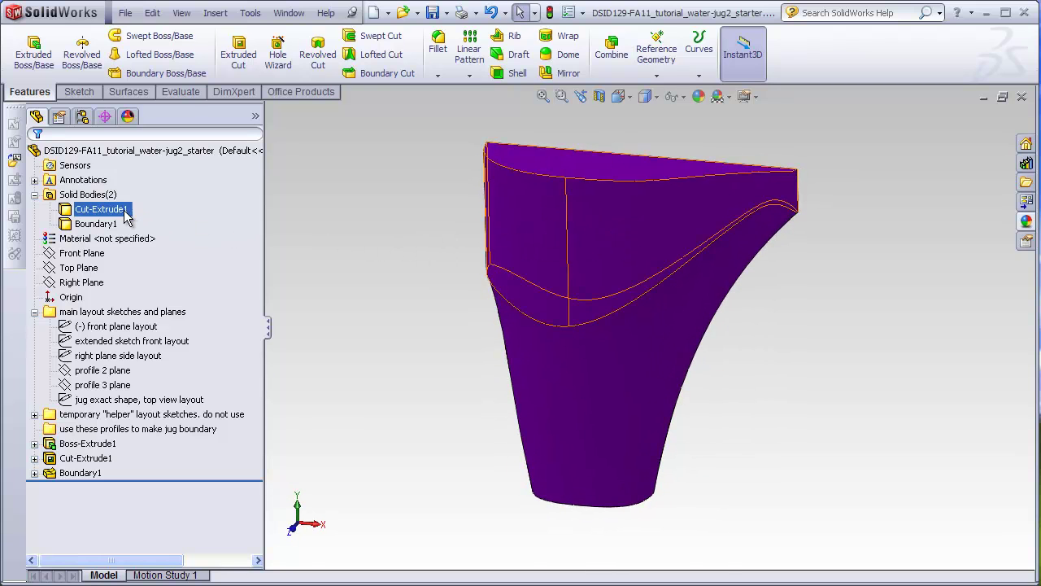
pyautogui.click(95, 211)
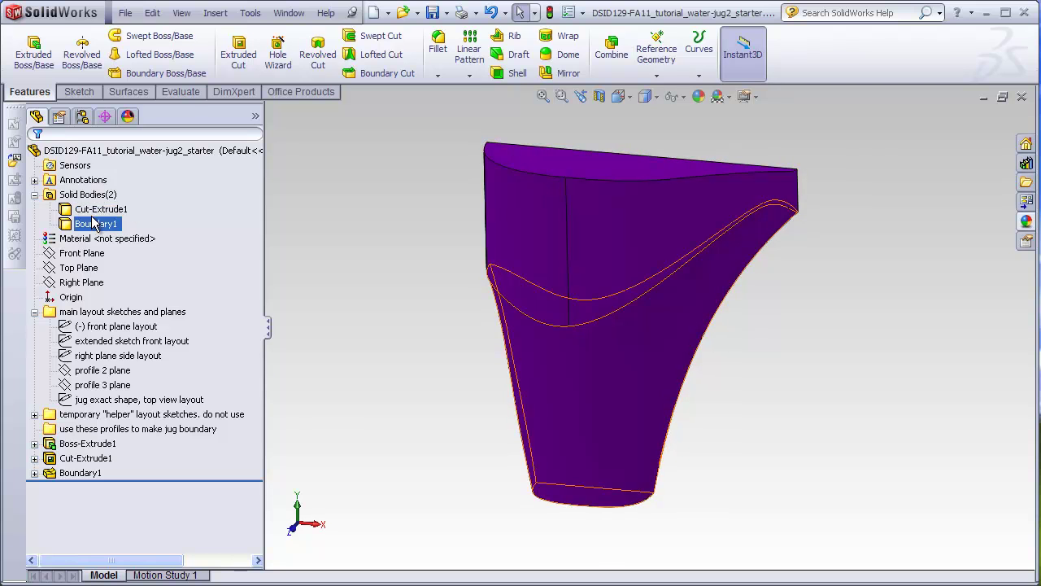
pyautogui.click(85, 197)
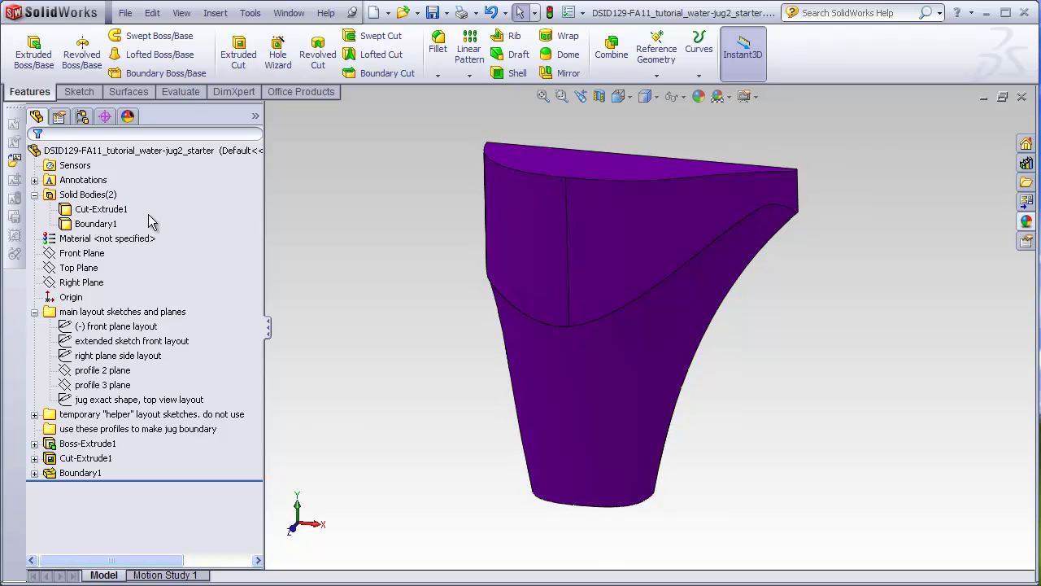
pyautogui.click(113, 211)
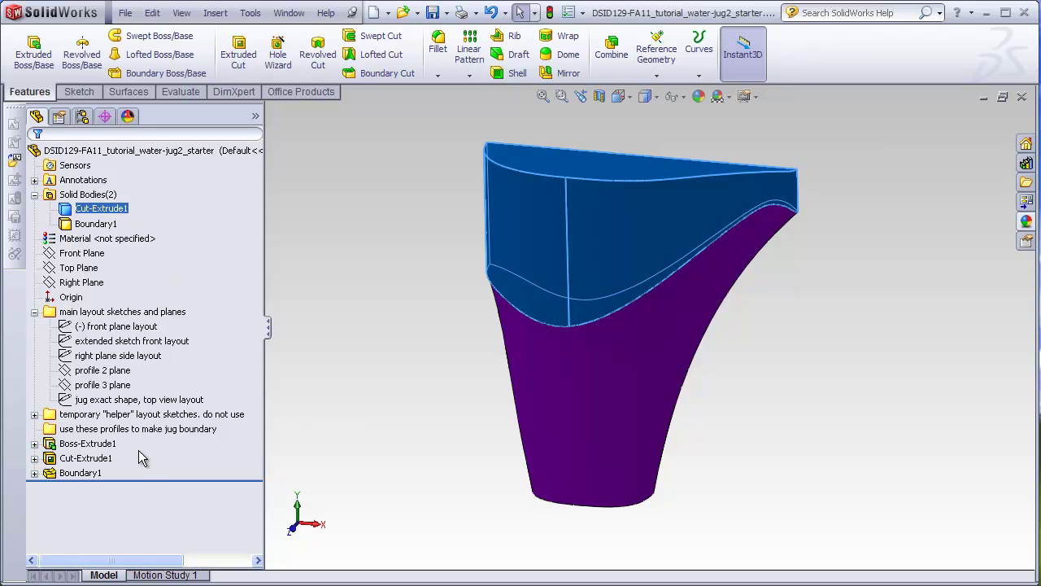
pyautogui.click(85, 459)
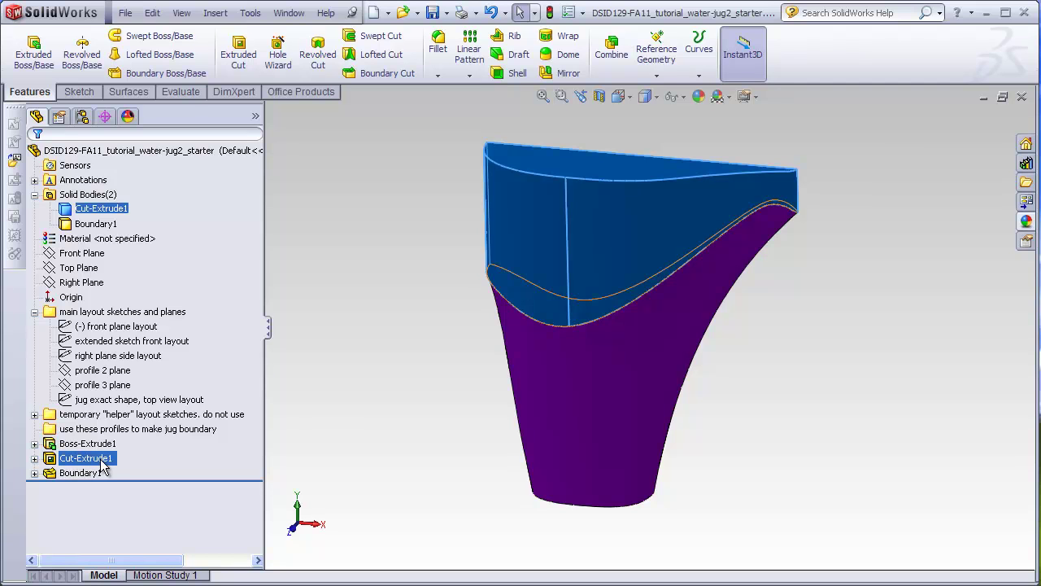
pyautogui.keyDown('ctrl'); pyautogui.click(106, 224); pyautogui.keyUp('ctrl')
pyautogui.keyDown('ctrl'); pyautogui.click(118, 225); pyautogui.keyUp('ctrl')
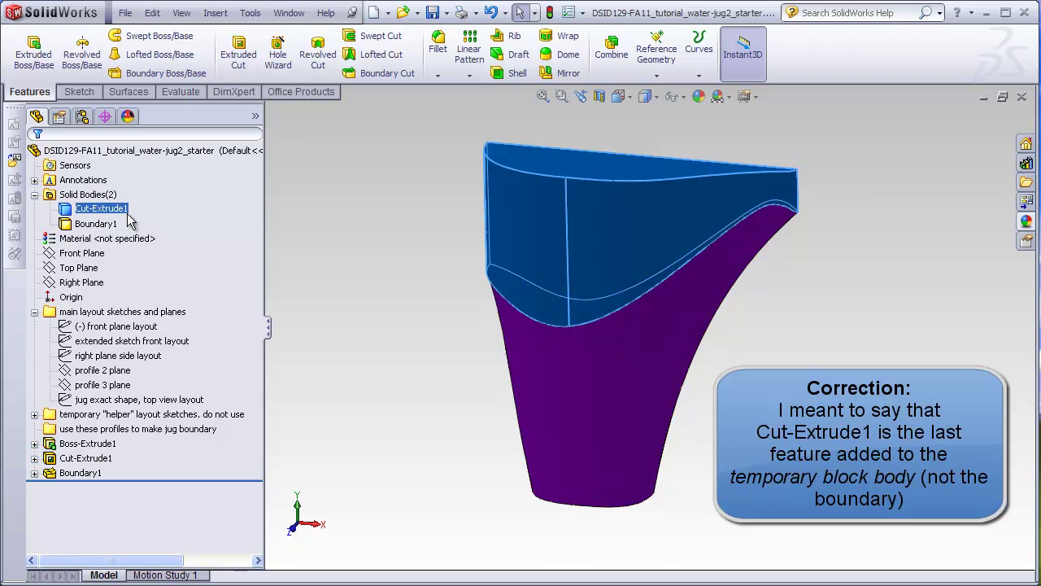
# Delete the Cut-Extrude1 block body, creating Body-Delete1 and keeping its default name.
pyautogui.rightClick(122, 213)
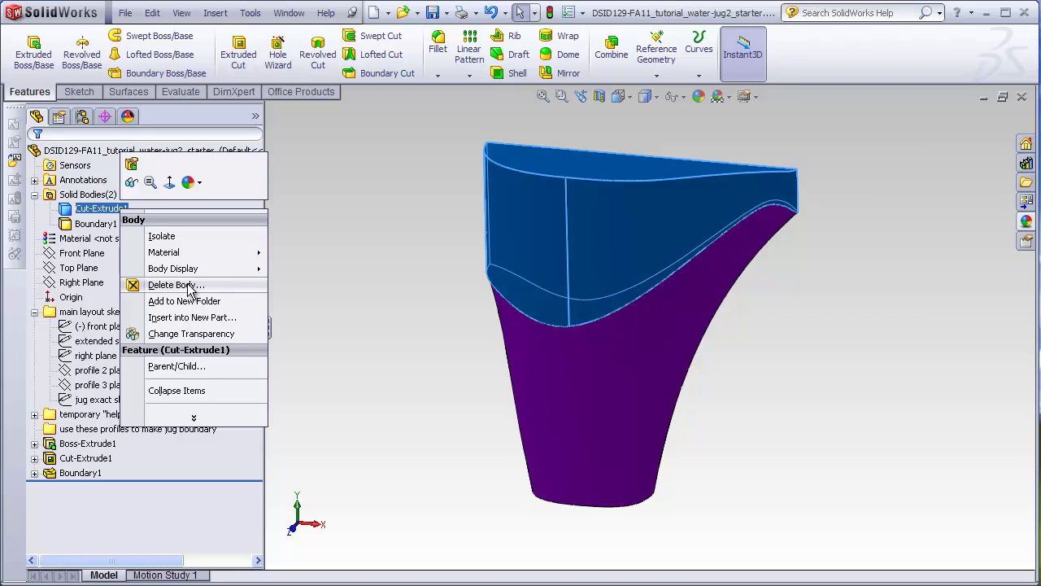
pyautogui.click(175, 284)
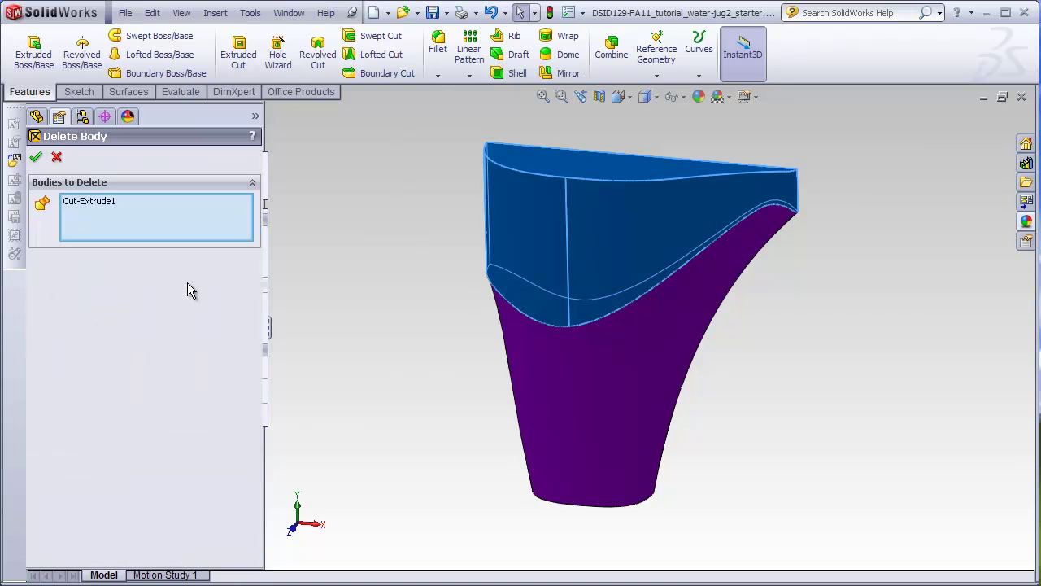
pyautogui.click(35, 158)
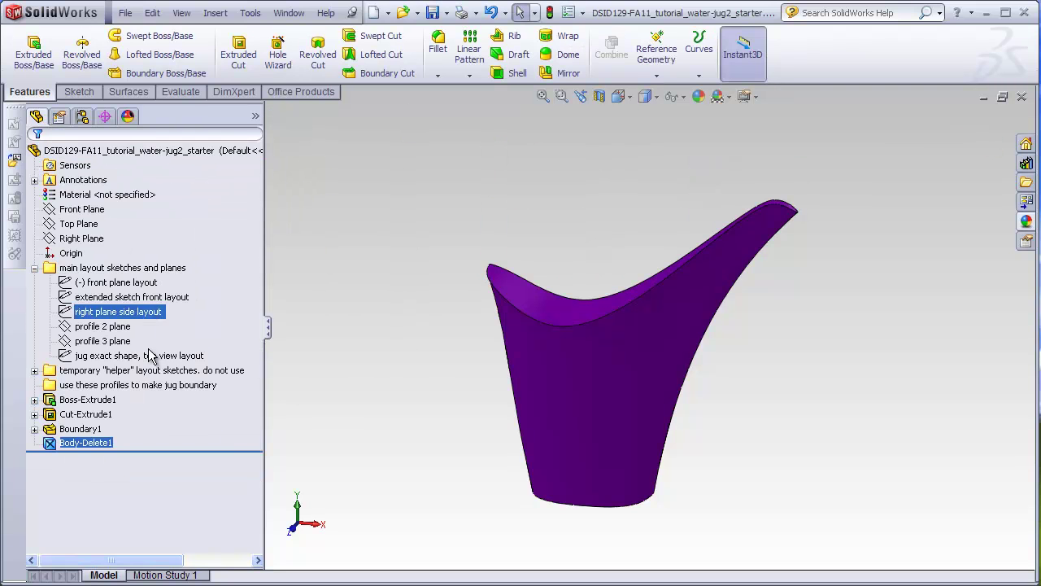
pyautogui.click(82, 443)
pyautogui.click(307, 375)
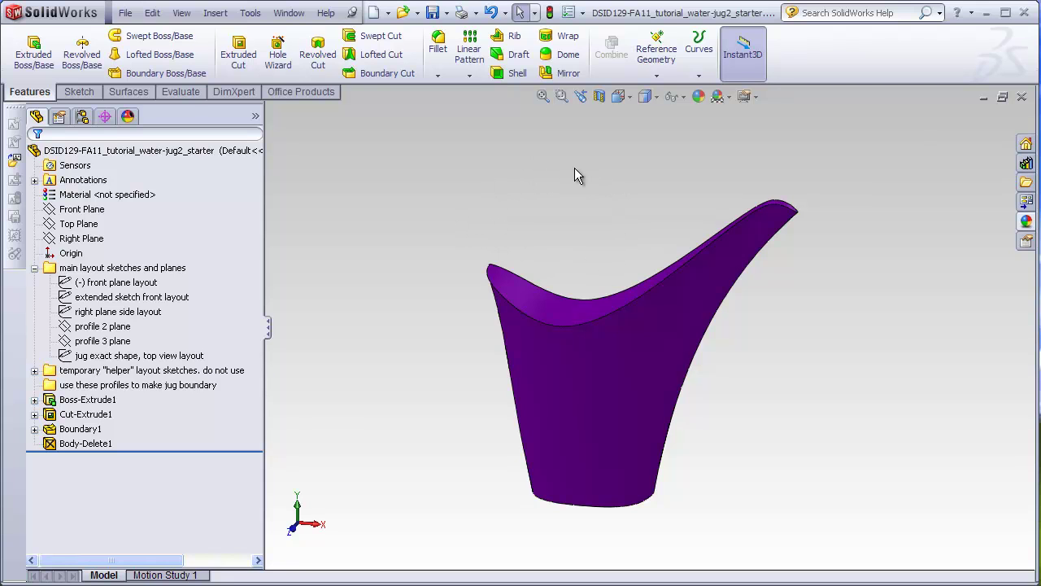
# Review the part's features, rolling back above Body-Delete1 and then forward again.
pyautogui.click(88, 415)
pyautogui.click(90, 400)
pyautogui.click(90, 415)
pyautogui.click(94, 430)
pyautogui.click(100, 445)
pyautogui.click(151, 451)
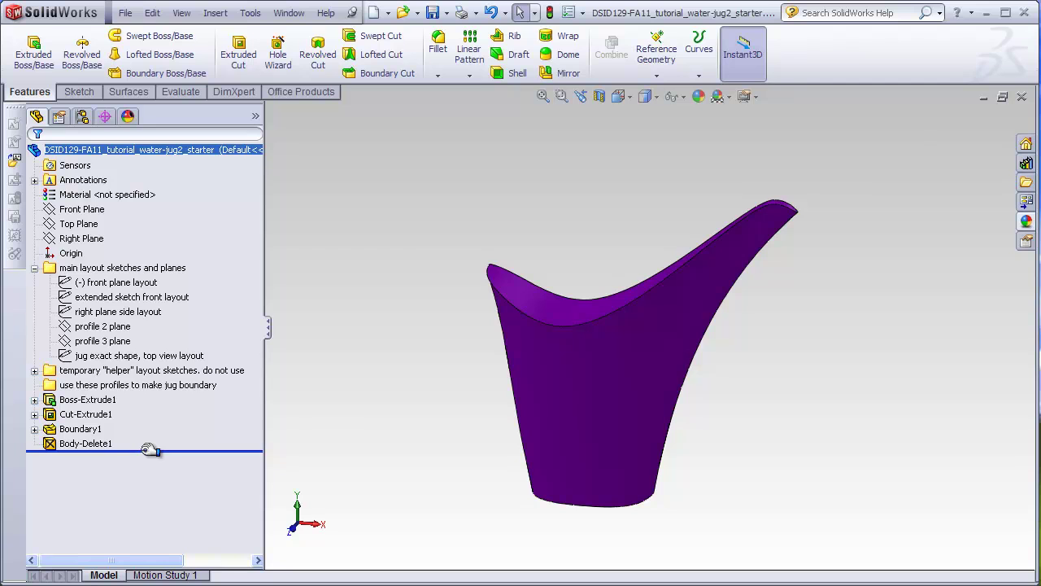
pyautogui.moveTo(151, 450); pyautogui.dragTo(150, 437)
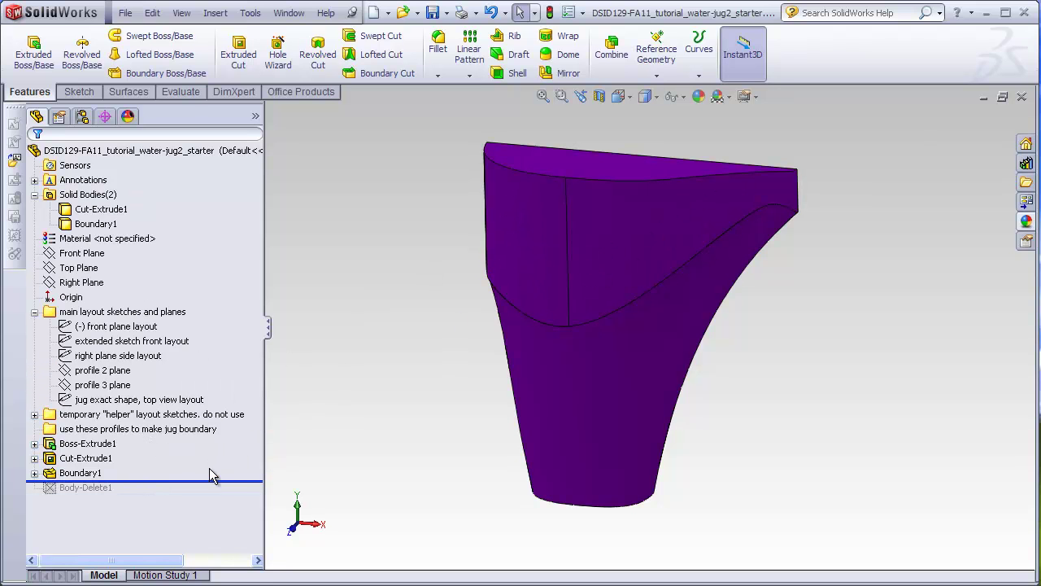
pyautogui.moveTo(209, 481); pyautogui.dragTo(220, 482)
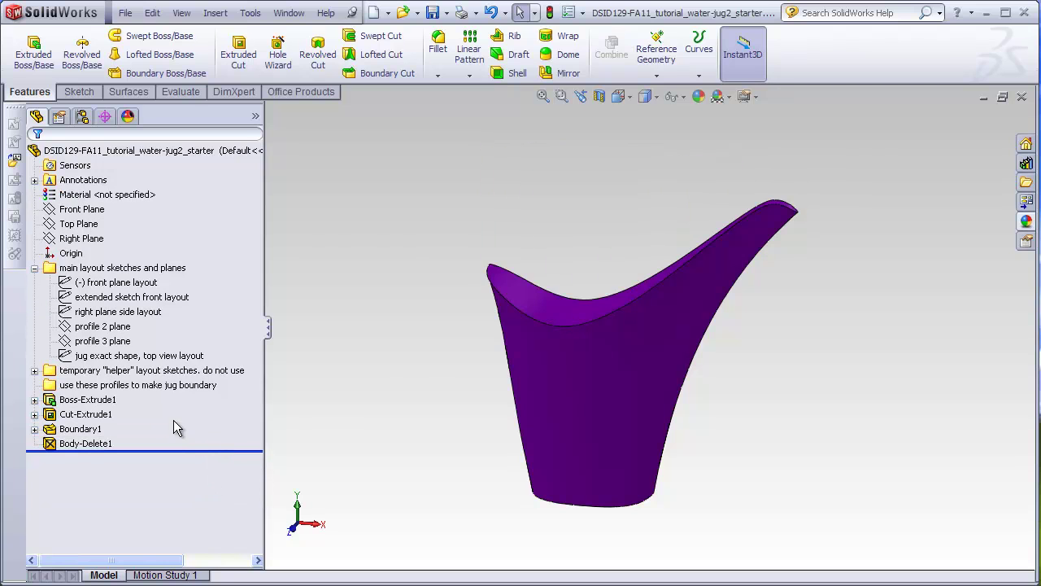
# Switch to the finished water-jug2_example document with Ctrl+Tab.
pyautogui.click(86, 430)
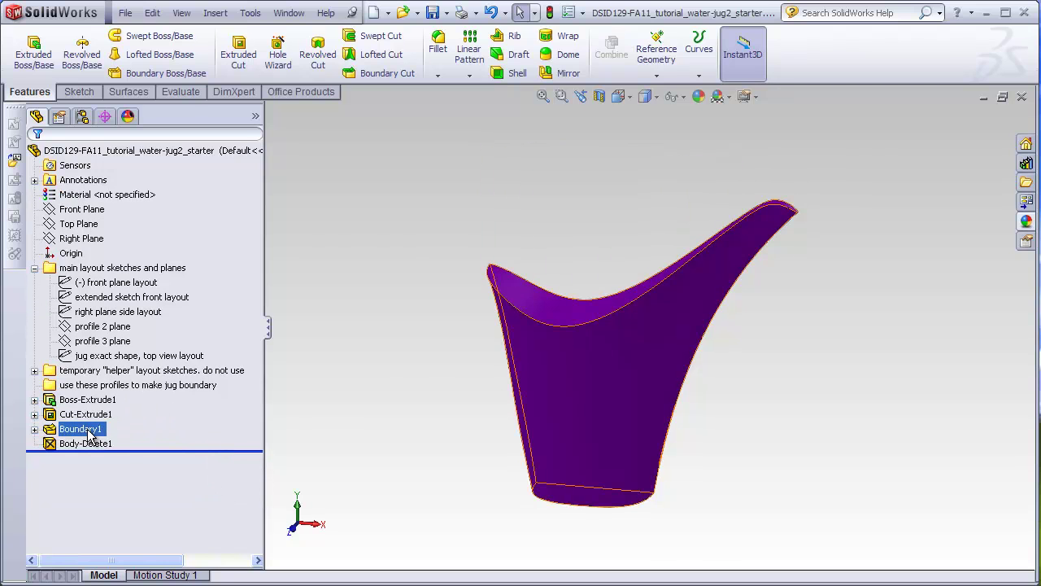
pyautogui.press('Escape')
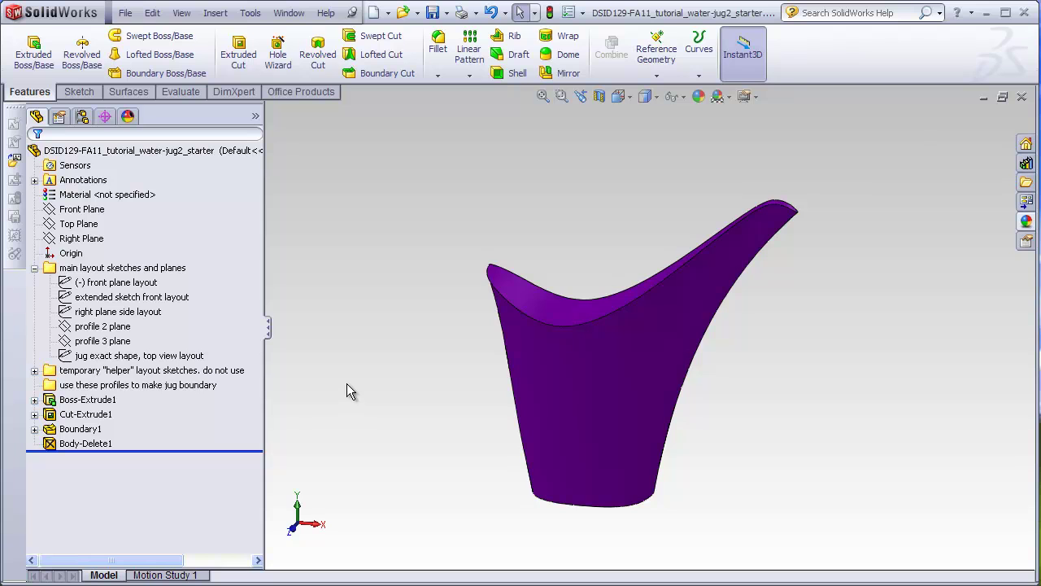
pyautogui.hotkey('ctrl', 'Tab')
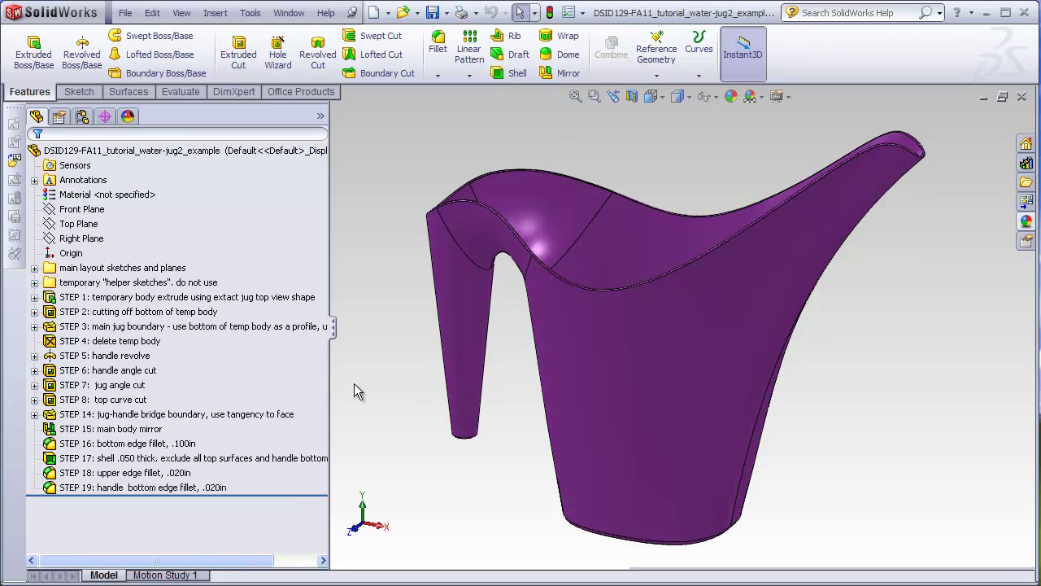
# Roll the example back to STEP 4, then forward through the handle revolve, angle cut and STEP 8.
pyautogui.click(313, 490)
pyautogui.moveTo(313, 488); pyautogui.dragTo(275, 349)
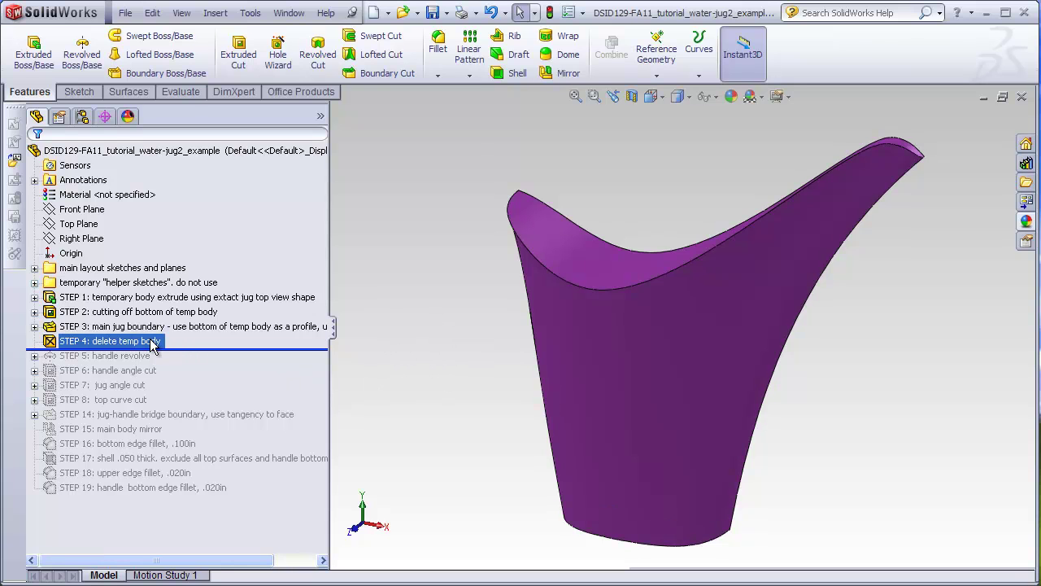
pyautogui.moveTo(202, 350); pyautogui.dragTo(205, 366)
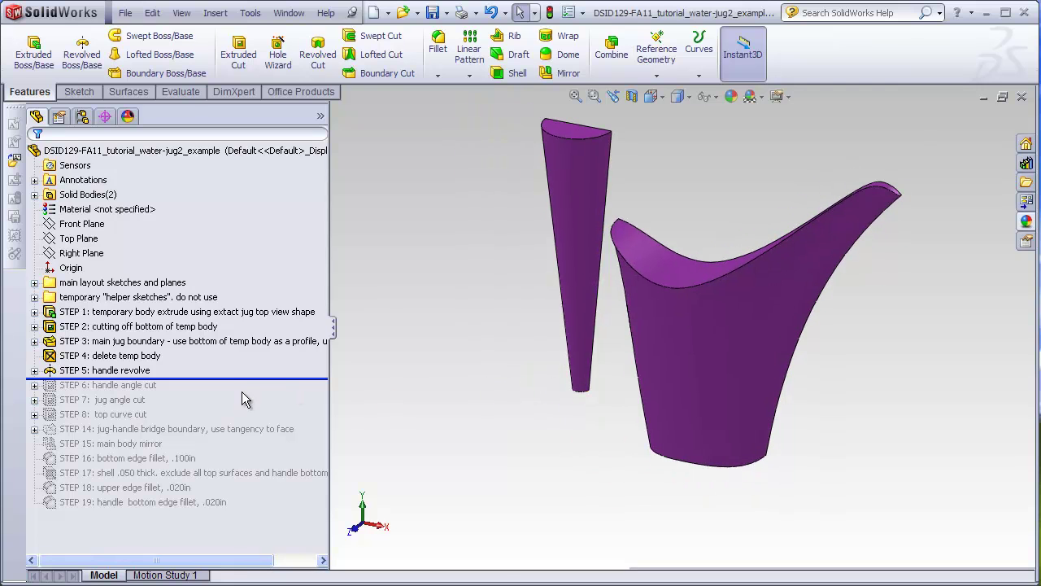
pyautogui.moveTo(246, 379); pyautogui.dragTo(233, 418)
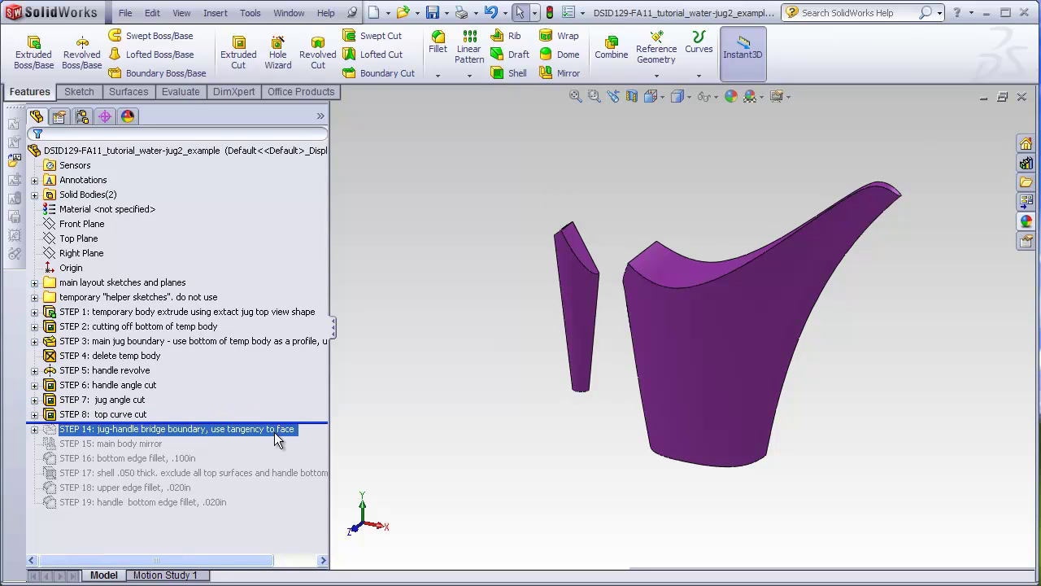
pyautogui.click(134, 415)
# Roll forward through the jug-handle bridge boundary, shell and edge fillets to STEP 18.
pyautogui.moveTo(366, 366); pyautogui.dragTo(542, 249, button='middle')
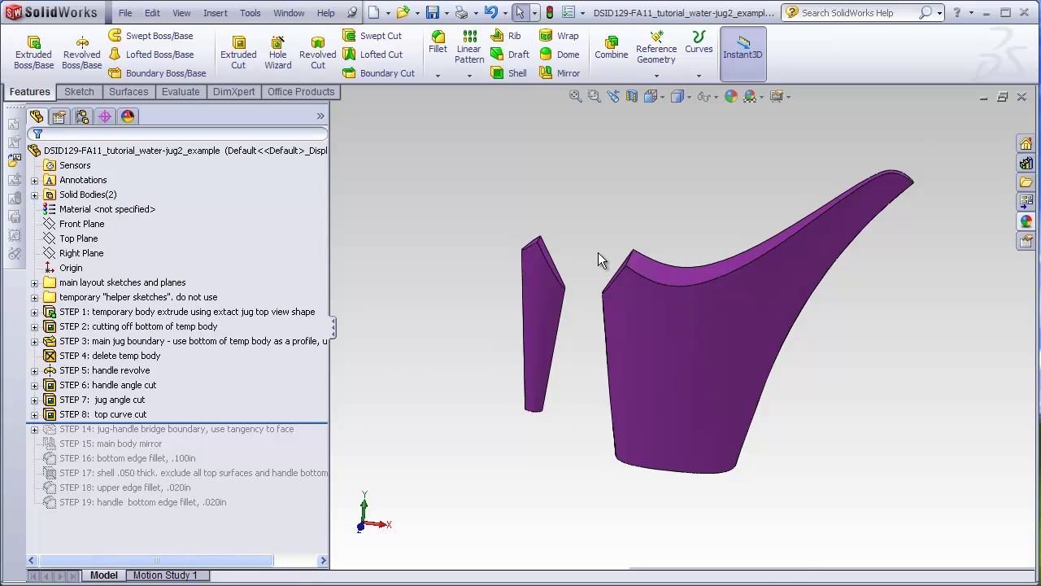
pyautogui.scroll(-2, 601, 252)
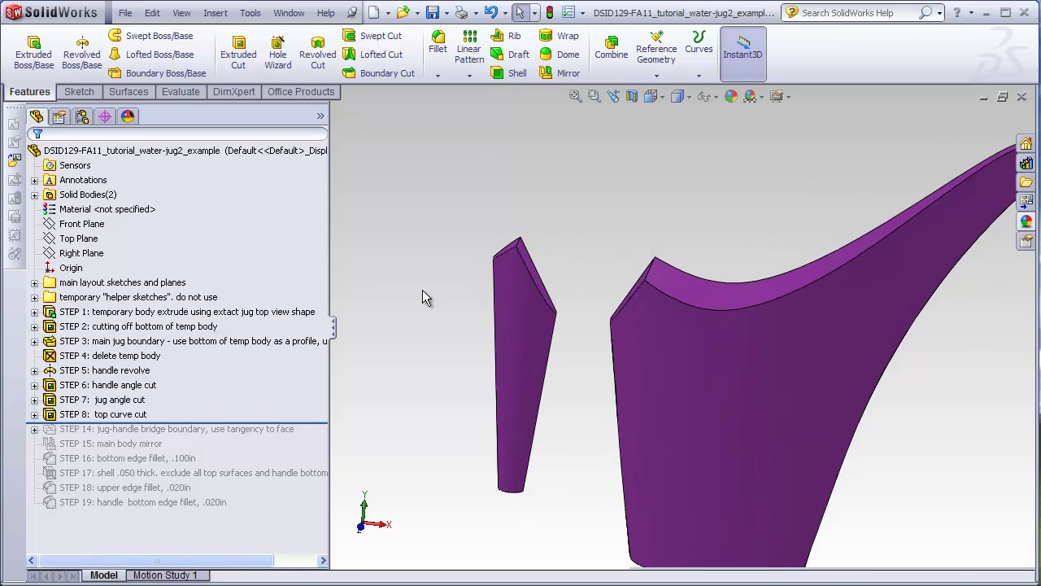
pyautogui.moveTo(310, 423); pyautogui.dragTo(313, 436)
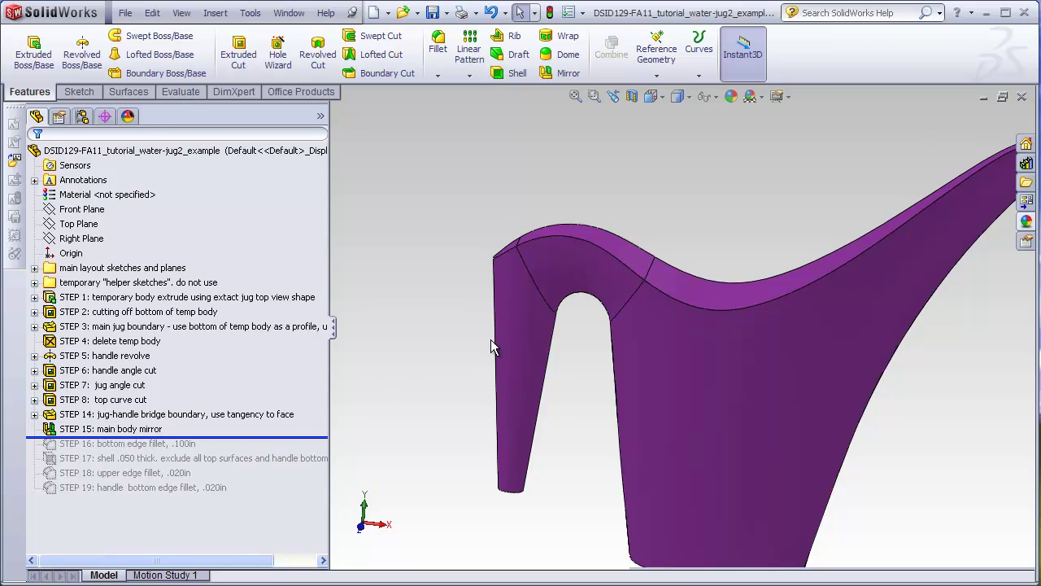
pyautogui.moveTo(461, 322); pyautogui.dragTo(366, 387, button='middle')
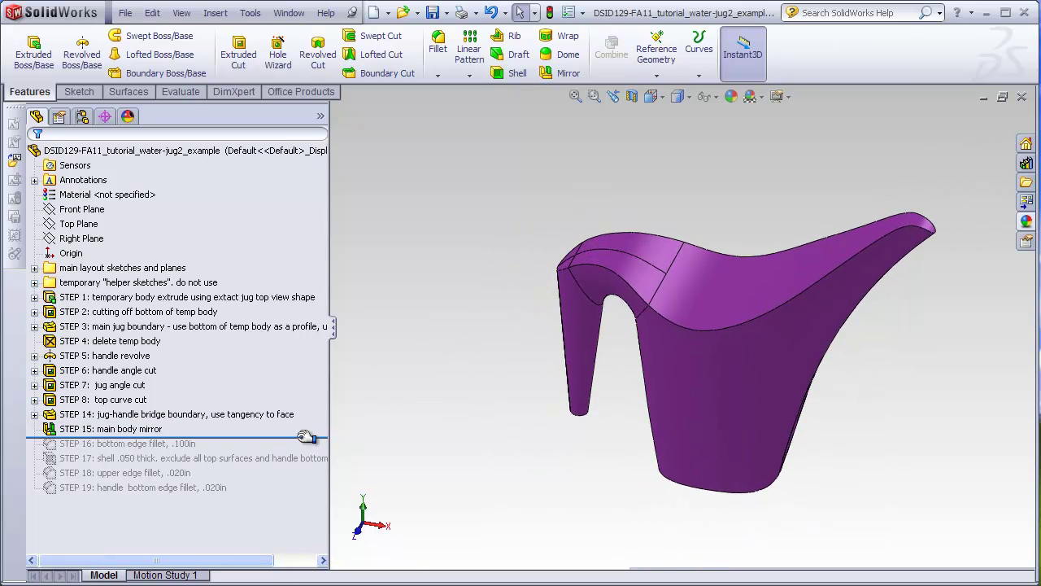
pyautogui.moveTo(306, 437); pyautogui.dragTo(286, 497)
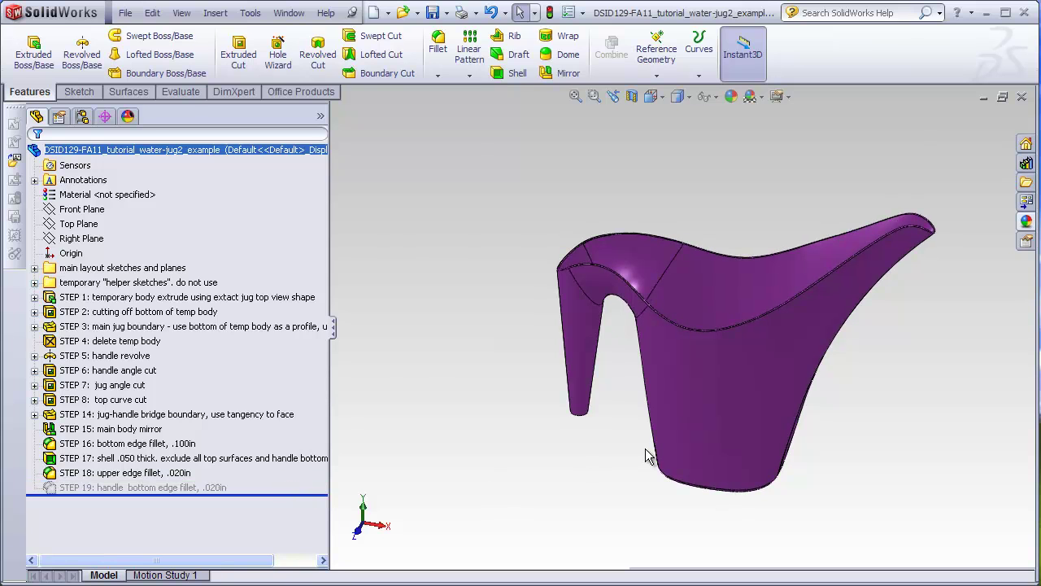